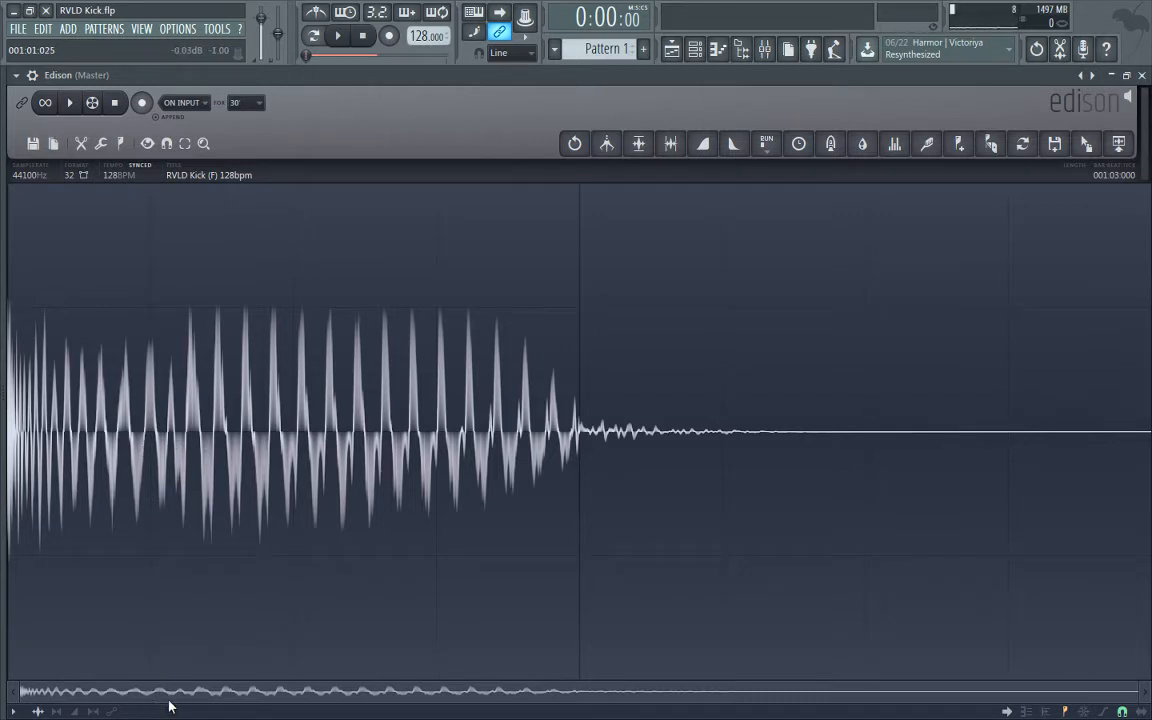
# - Audition the kick's attack from 001:01:000 to 001:01:024, and select the remaining tail up to 001:02:048
pyautogui.moveTo(222, 696); pyautogui.dragTo(180, 411)
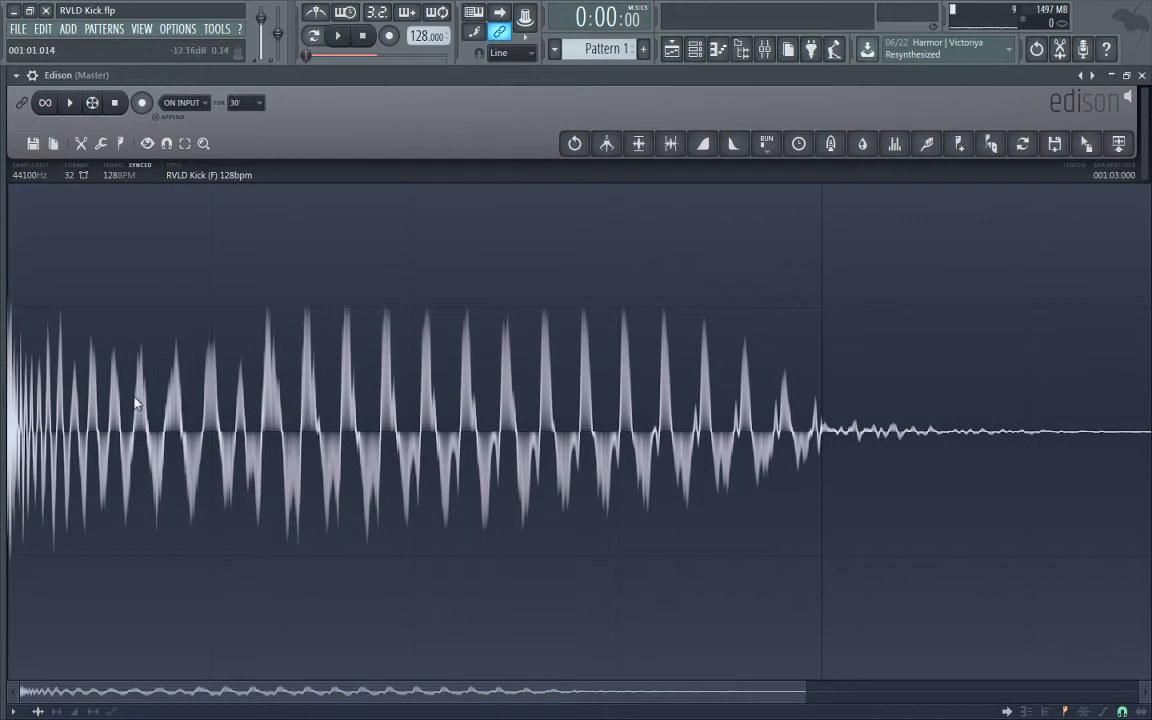
pyautogui.moveTo(211, 430); pyautogui.dragTo(10, 345)
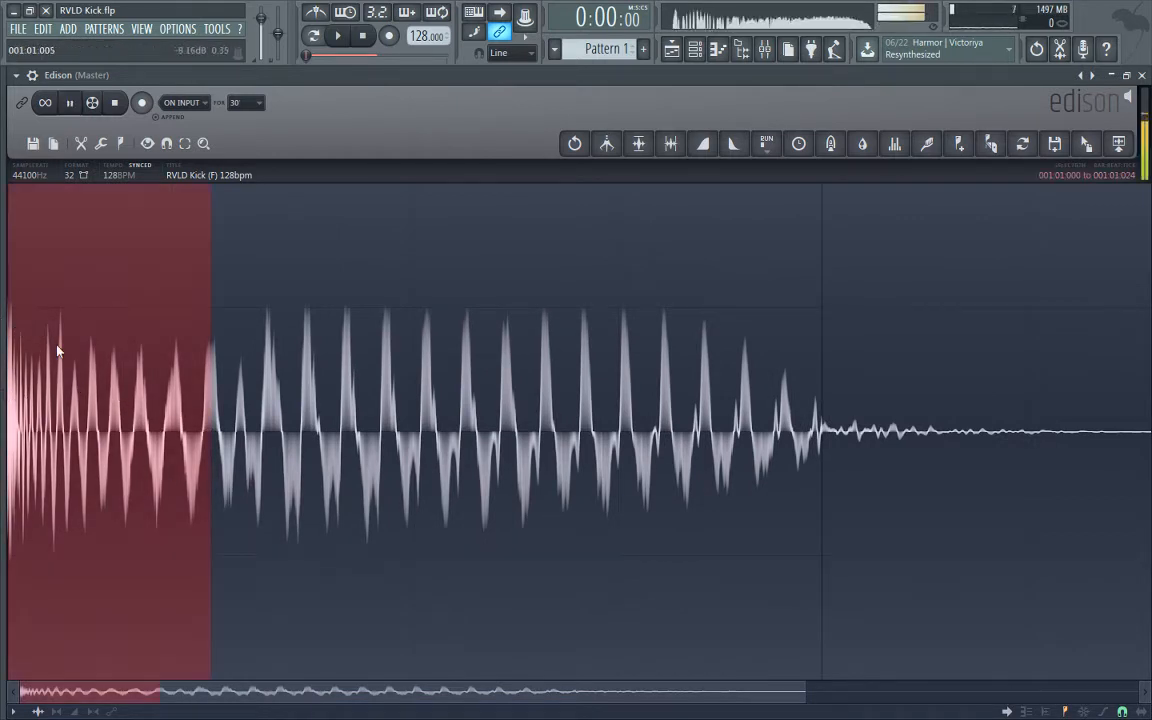
pyautogui.moveTo(214, 410); pyautogui.dragTo(1150, 420)
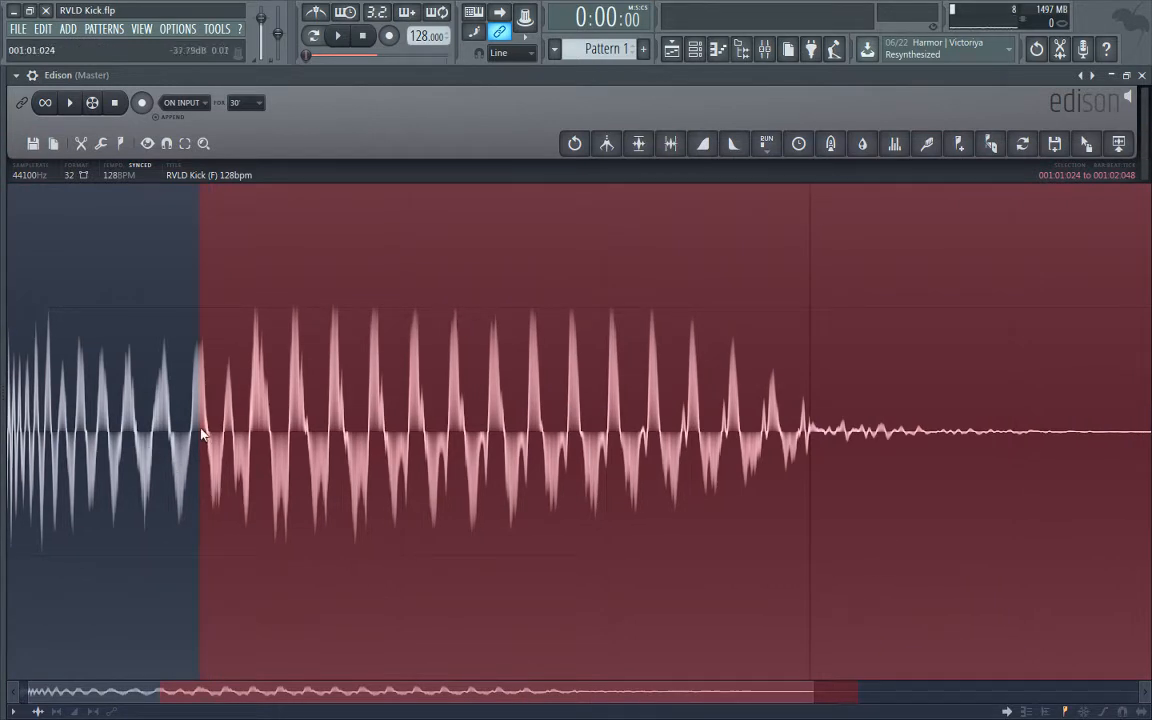
pyautogui.moveTo(199, 440); pyautogui.dragTo(157, 490)
pyautogui.press('space')
pyautogui.press('space')
pyautogui.press('space')
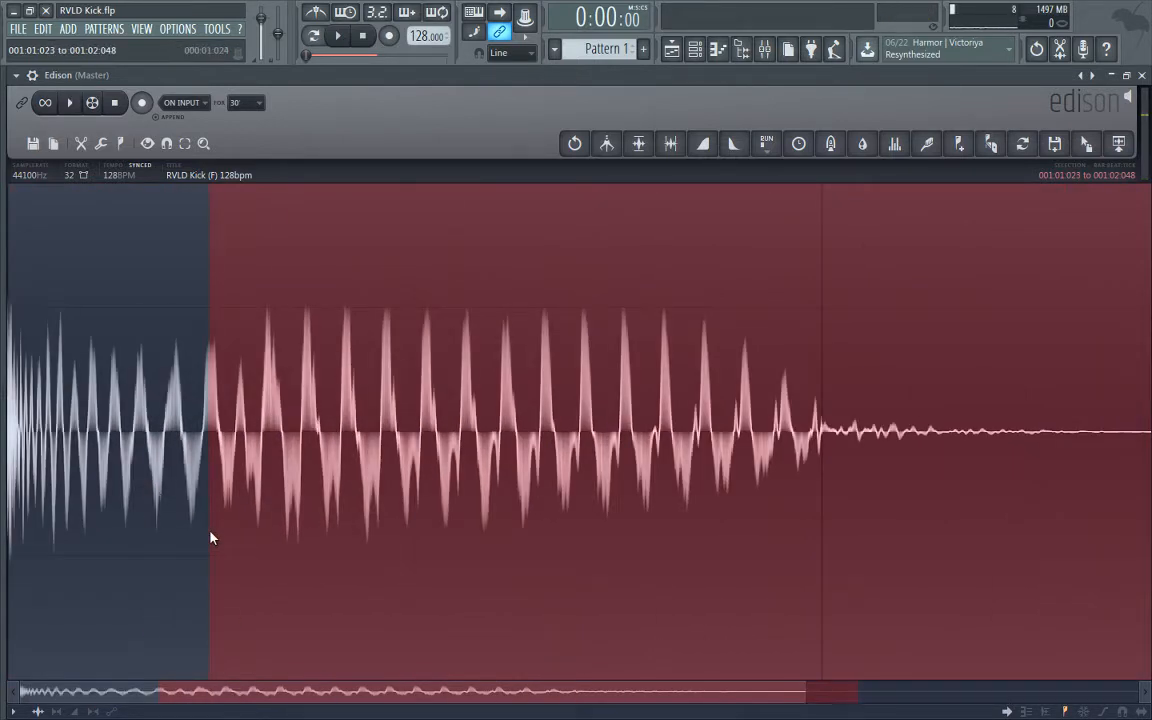
# - Fine-tune the start of the tail selection to a zero crossing at 001:01:025
pyautogui.moveTo(242, 693); pyautogui.dragTo(169, 718)
pyautogui.moveTo(399, 427); pyautogui.dragTo(402, 426)
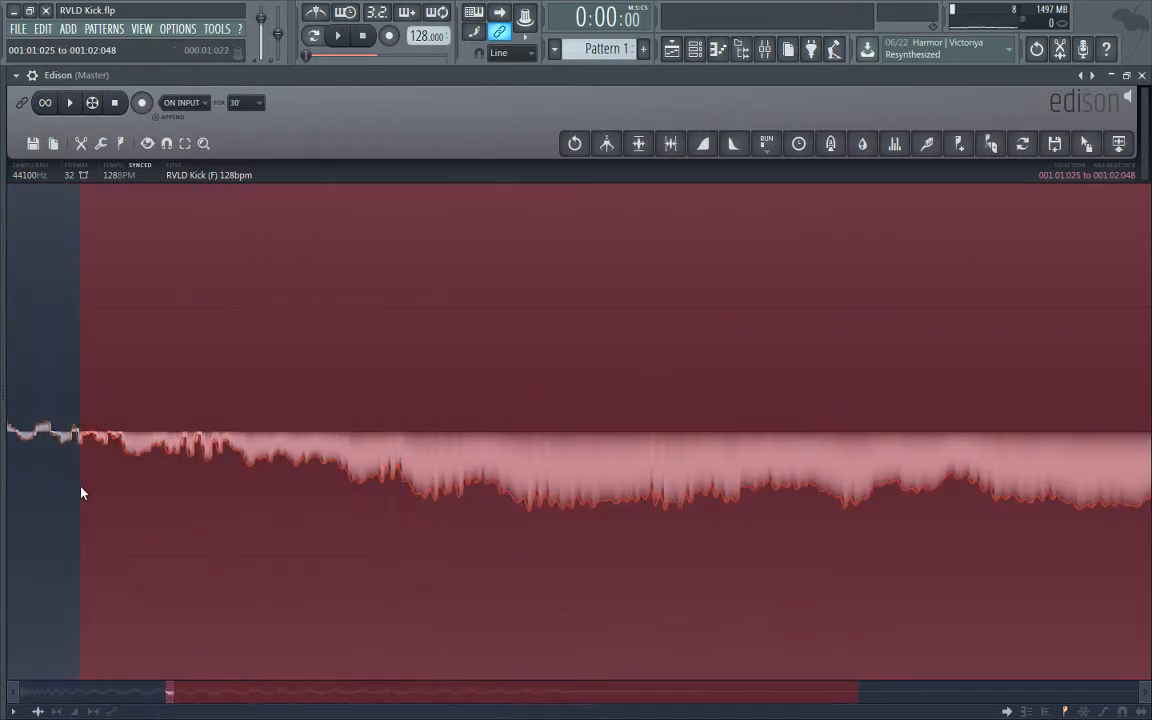
pyautogui.moveTo(115, 467); pyautogui.dragTo(111, 458)
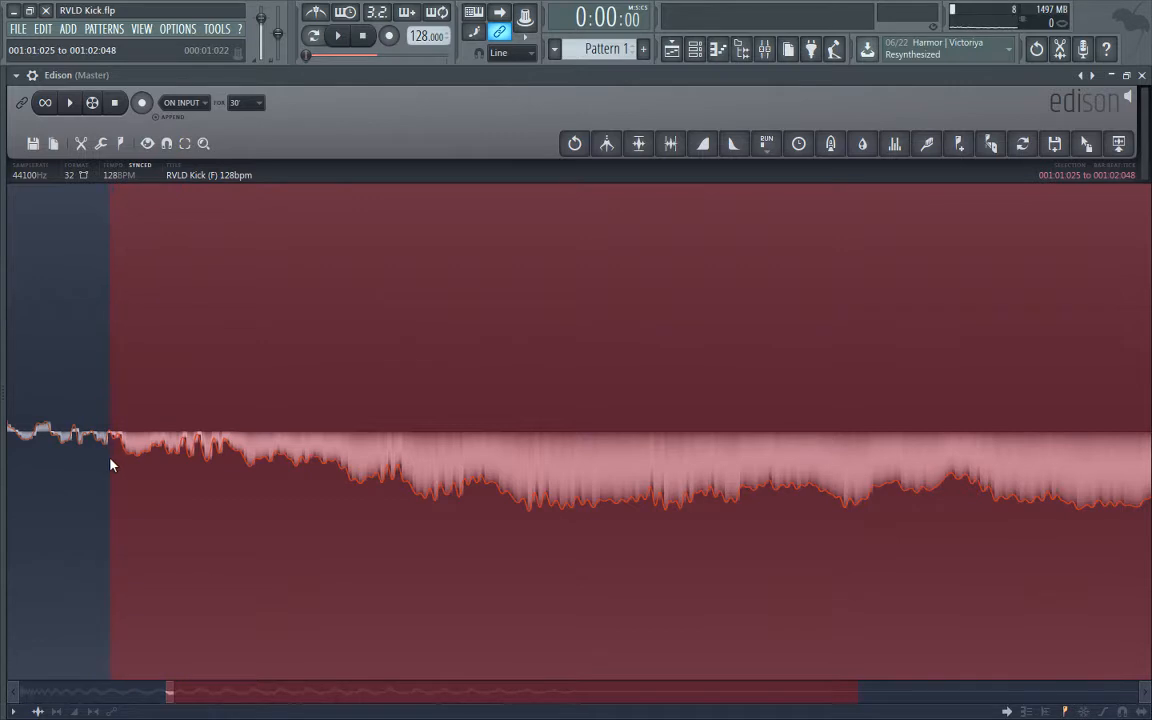
# - Raise the pitch of the selected tail using the coarse semitone pitch shift
pyautogui.moveTo(172, 698); pyautogui.dragTo(1138, 698)
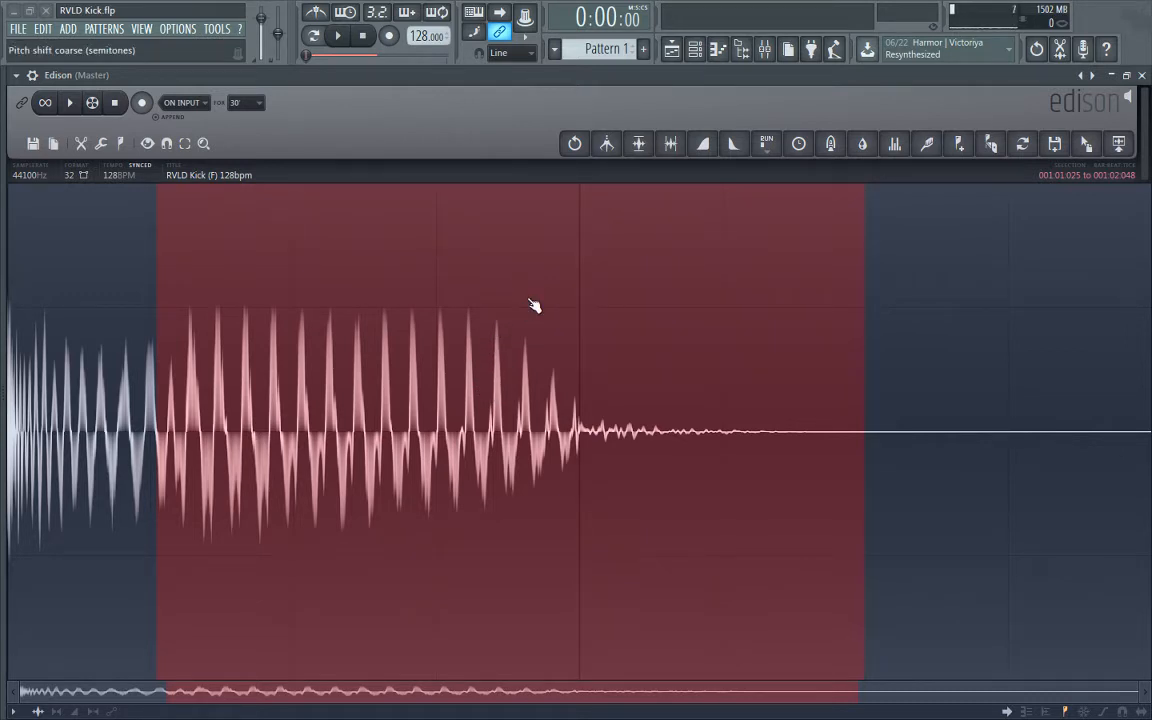
pyautogui.moveTo(537, 307); pyautogui.dragTo(537, 298)
pyautogui.click(656, 566)
pyautogui.click(654, 552)
pyautogui.click(730, 559)
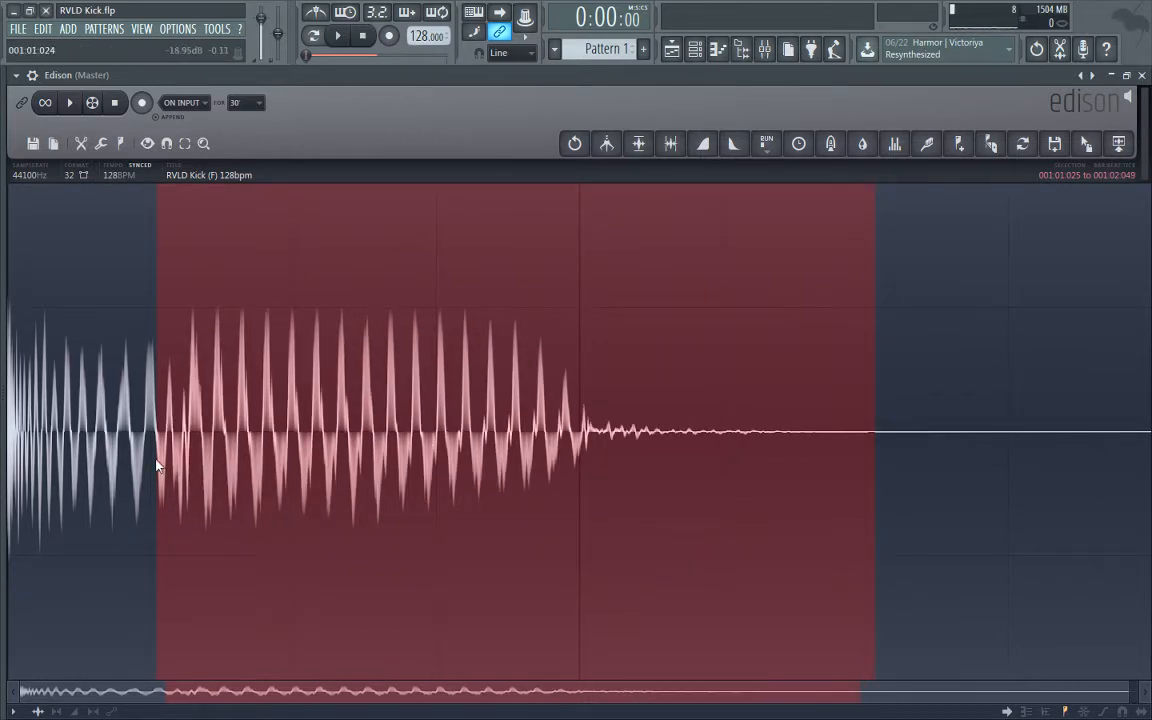
# - Extend the selection to 001:01:000 to hear the whole pitch-shifted kick, and restore the tail-only selection
pyautogui.moveTo(157, 465); pyautogui.dragTo(4, 479)
pyautogui.press('space')
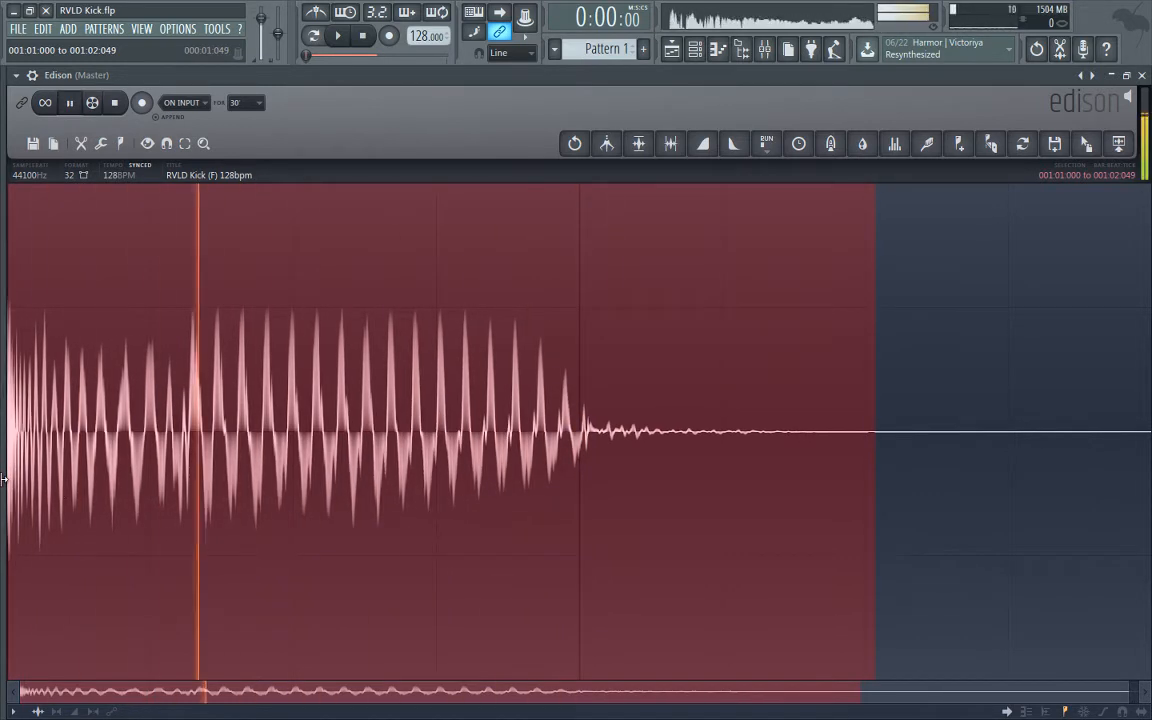
pyautogui.press('space')
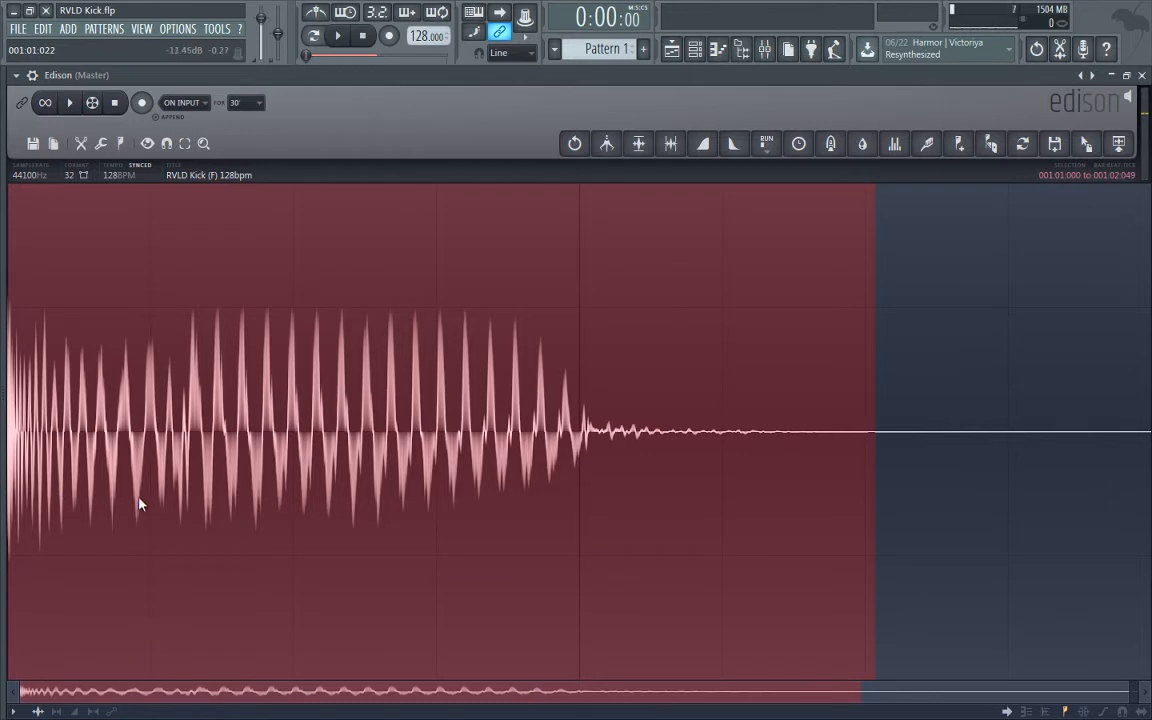
pyautogui.hotkey('ctrl', 'z')
pyautogui.hotkey('ctrl', 'z')
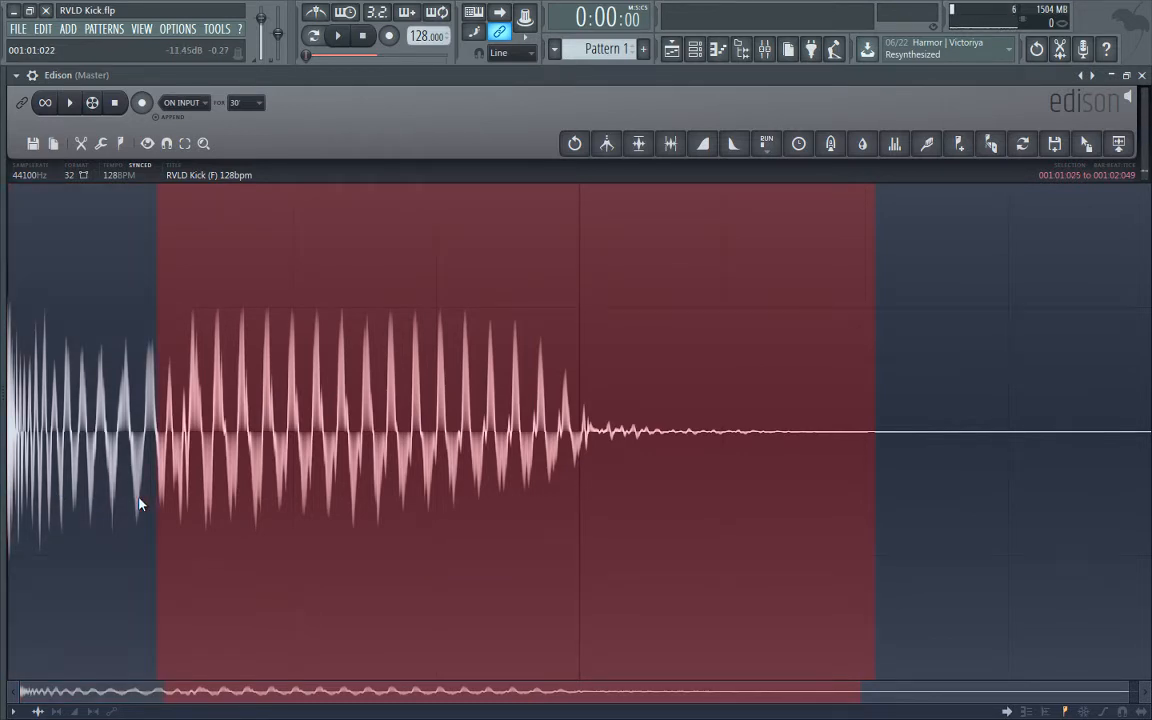
# - Try starting the tail selection at 001:01:023, play the kick, and undo the tail's pitch shift
pyautogui.moveTo(158, 495); pyautogui.dragTo(157, 496)
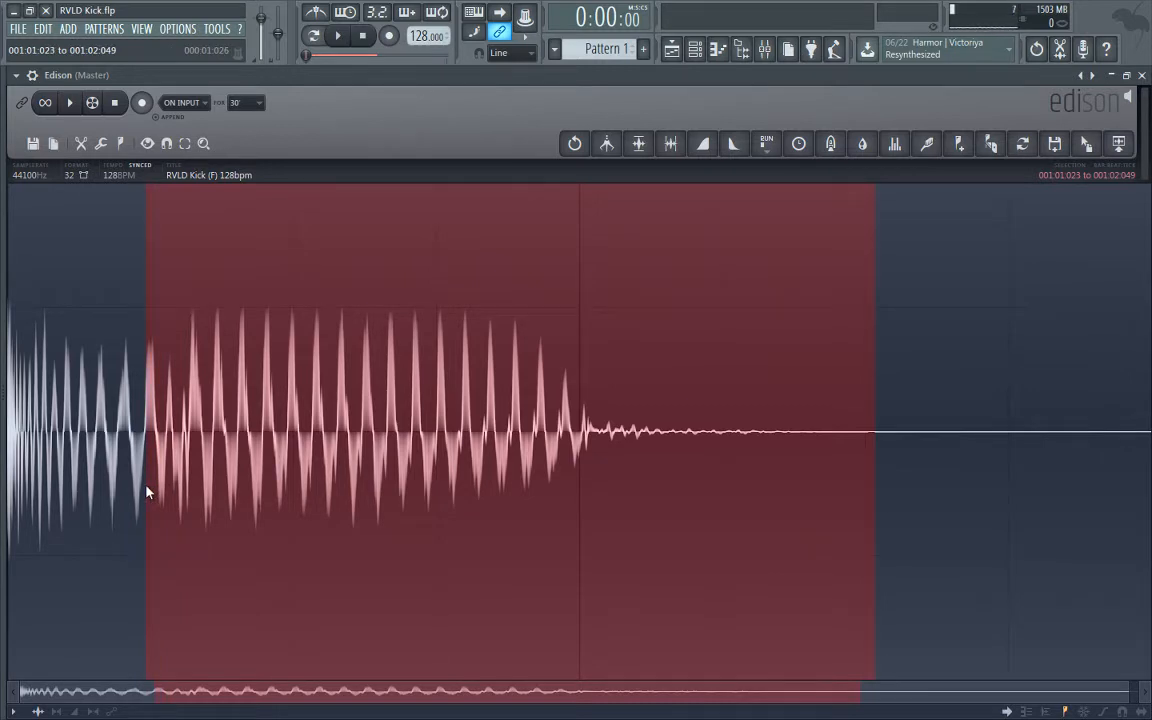
pyautogui.press('space')
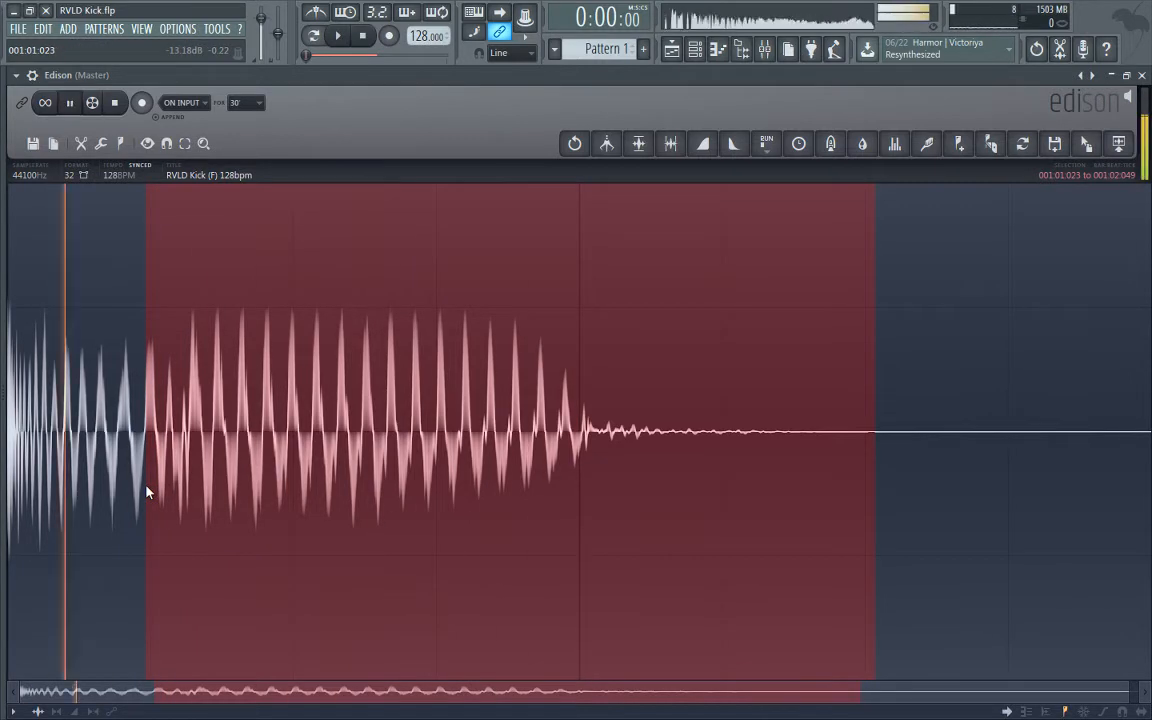
pyautogui.press('space')
pyautogui.hotkey('ctrl', 'z')
pyautogui.hotkey('ctrl', 'z')
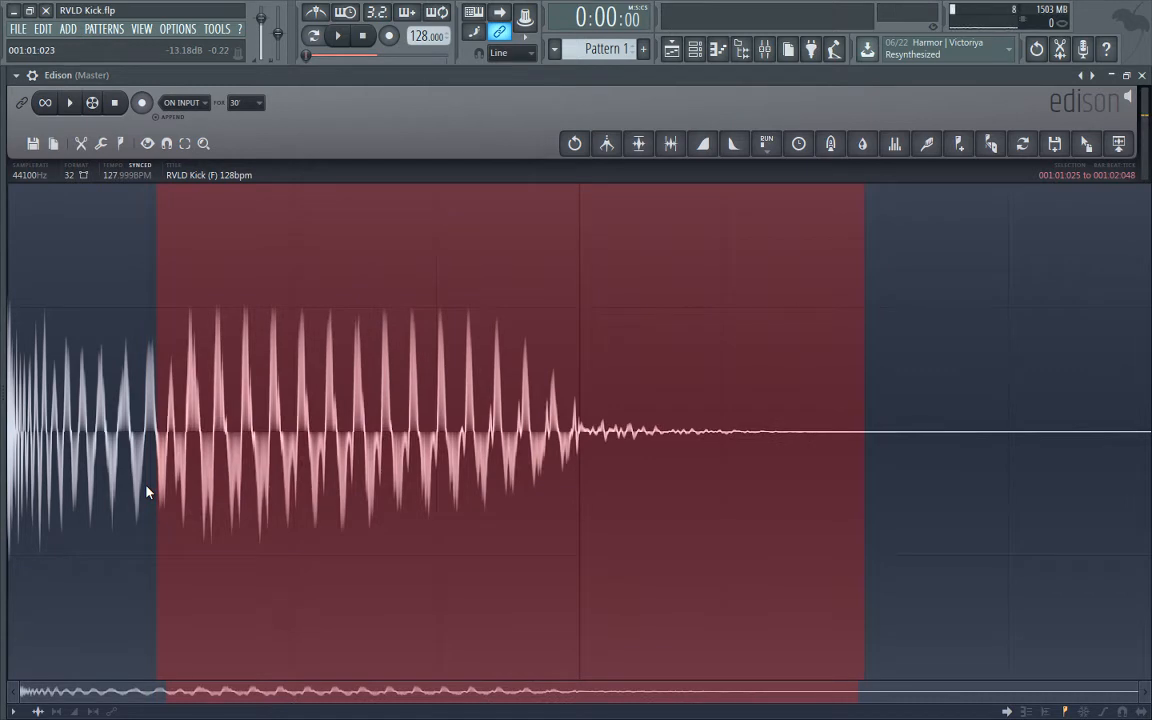
# - Try earlier start points for the tail selection, 001:01:019, 001:01:016 and 001:01:017, auditioning the transition repeatedly
pyautogui.moveTo(163, 475); pyautogui.dragTo(126, 467)
pyautogui.press('space')
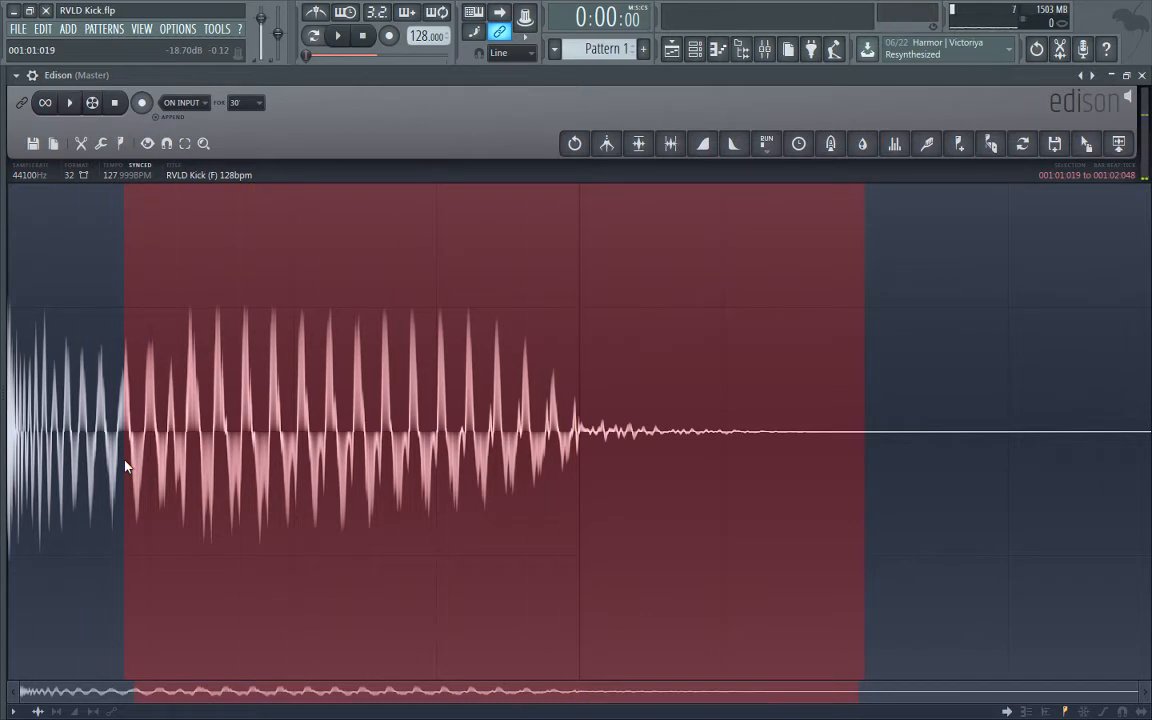
pyautogui.moveTo(125, 465); pyautogui.dragTo(113, 461)
pyautogui.press('space')
pyautogui.press('space')
pyautogui.press('space')
pyautogui.press('space')
pyautogui.press('space')
pyautogui.press('space')
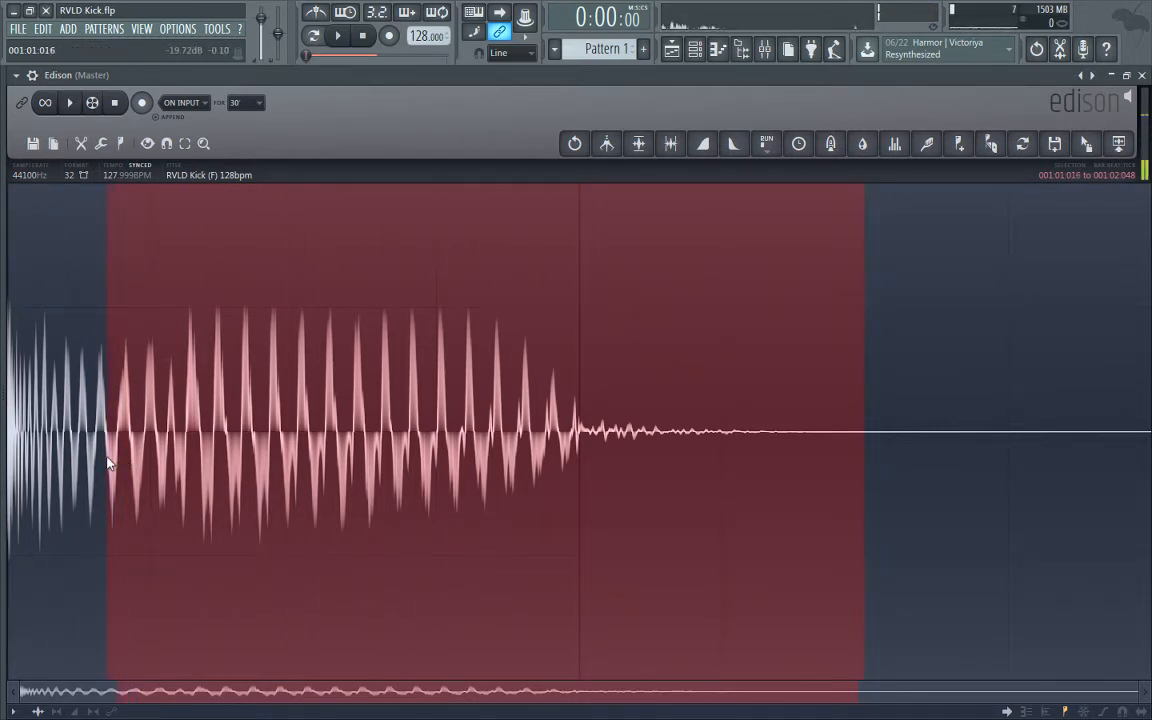
pyautogui.press('space')
pyautogui.press('space')
pyautogui.press('space')
pyautogui.press('space')
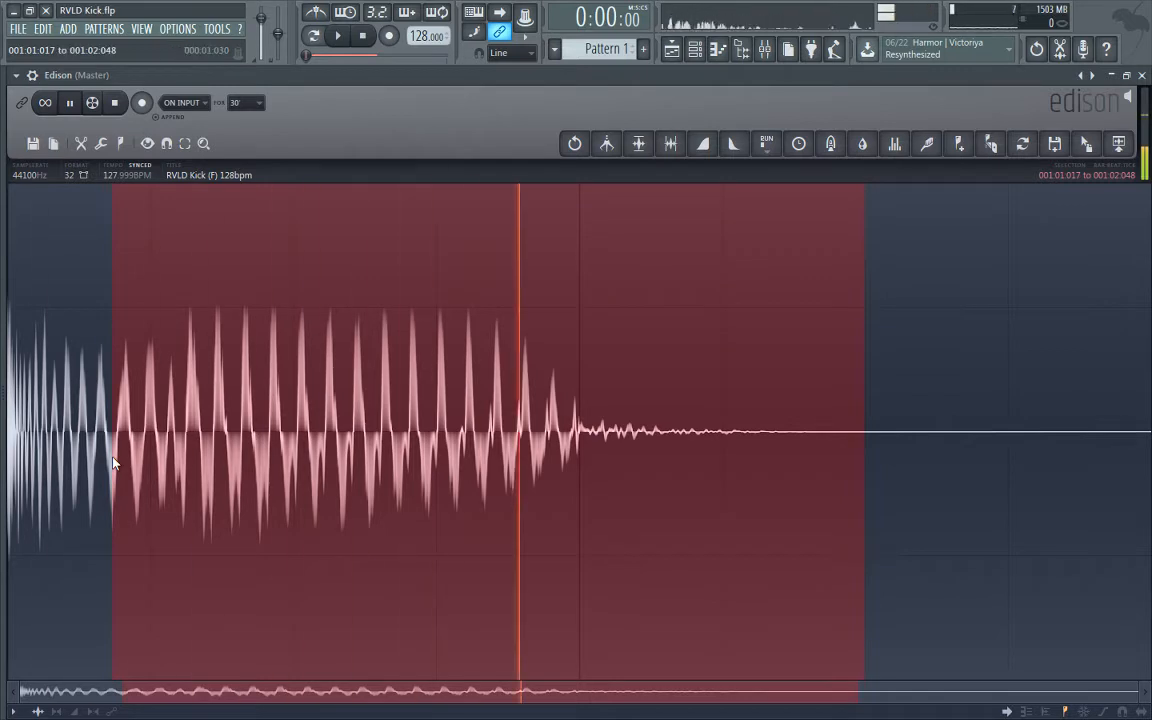
pyautogui.press('space')
# - Set the start of the tail selection to 001:01:020 while auditioning the split point
pyautogui.moveTo(113, 462); pyautogui.dragTo(124, 463)
pyautogui.press('space')
pyautogui.press('space')
pyautogui.press('space')
pyautogui.press('space')
pyautogui.press('space')
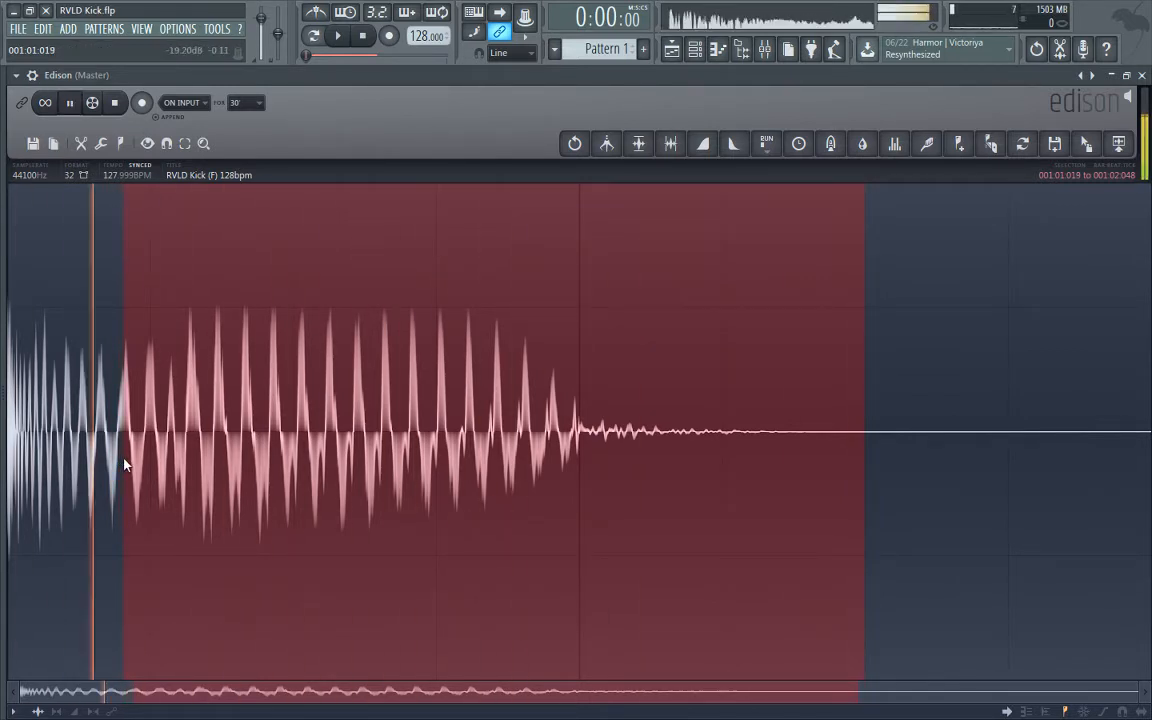
pyautogui.press('space')
pyautogui.press('space')
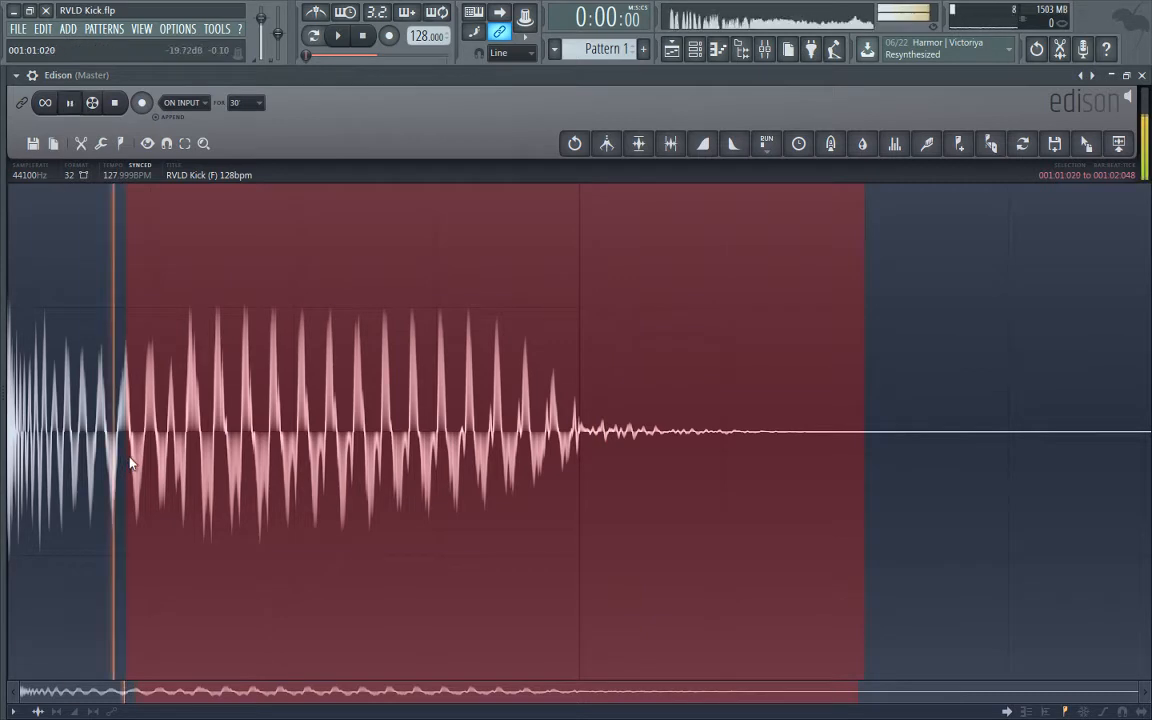
pyautogui.press('space')
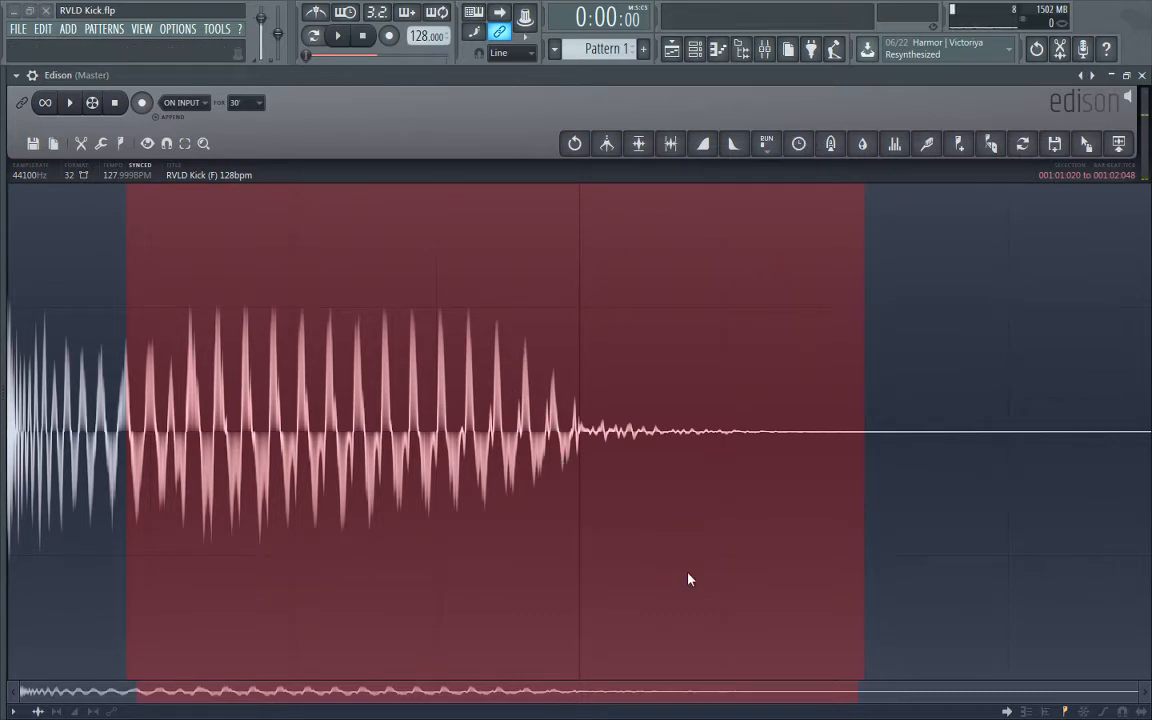
# - Pitch the selected tail up, play the whole kick from 001:01:000, and close the Edison editor
pyautogui.hotkey('ctrl', 'z')
pyautogui.moveTo(131, 379); pyautogui.dragTo(16, 412)
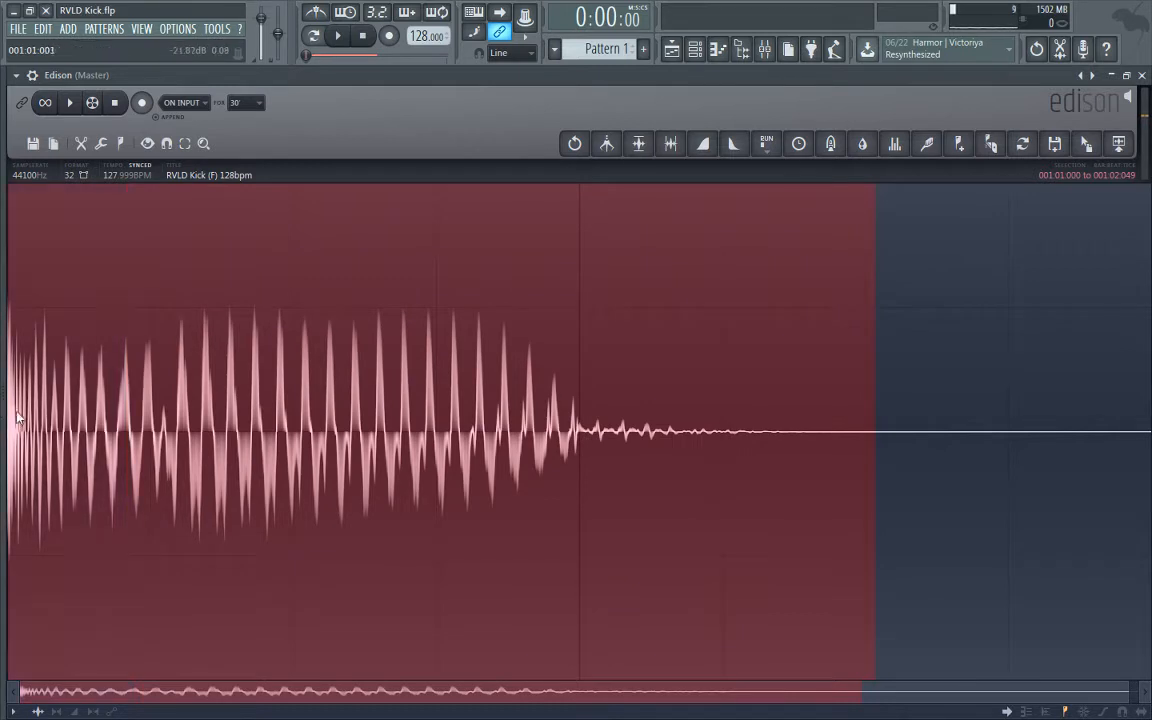
pyautogui.press('space')
pyautogui.click(1141, 75)
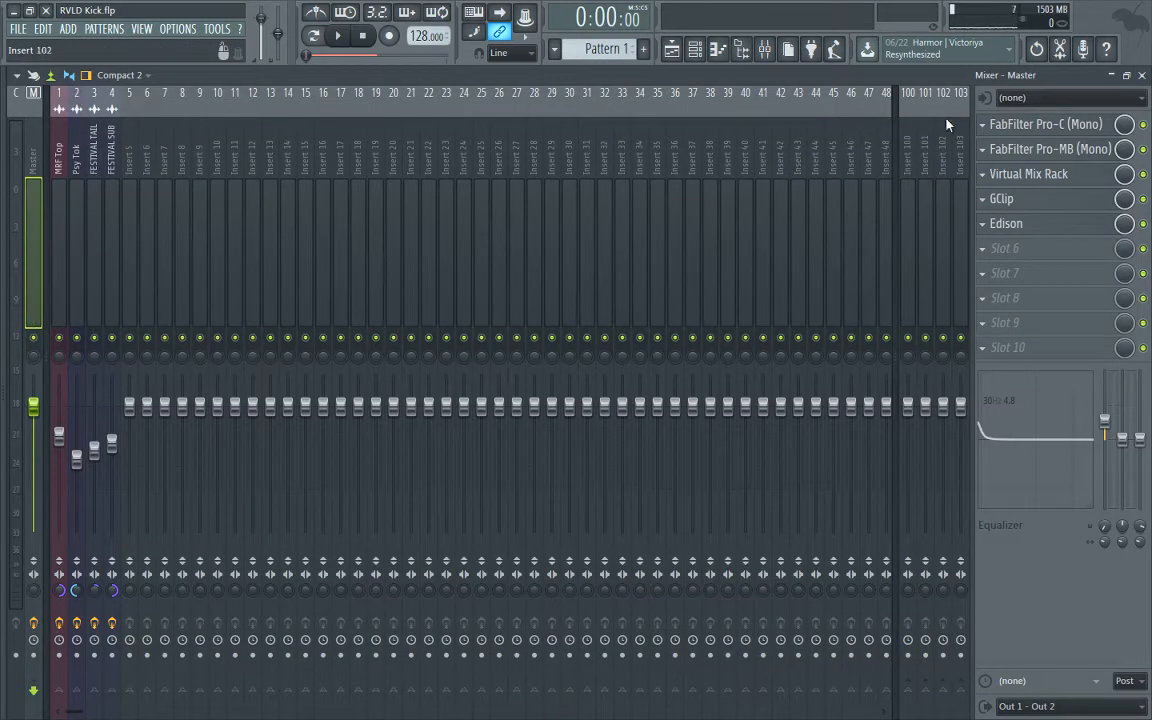
# - Isolate the MRF Top and Psy Tok mixer tracks, listen to both layers, and end the solo
pyautogui.rightClick(77, 338)
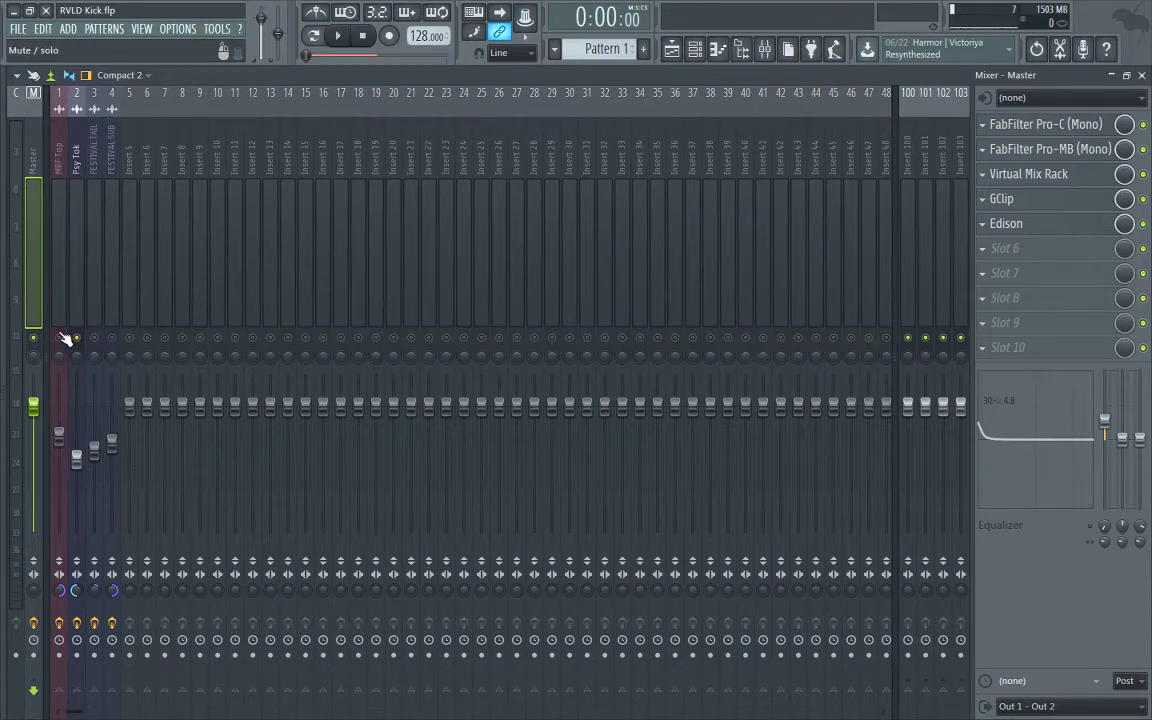
pyautogui.click(60, 338)
pyautogui.press('space')
pyautogui.press('space')
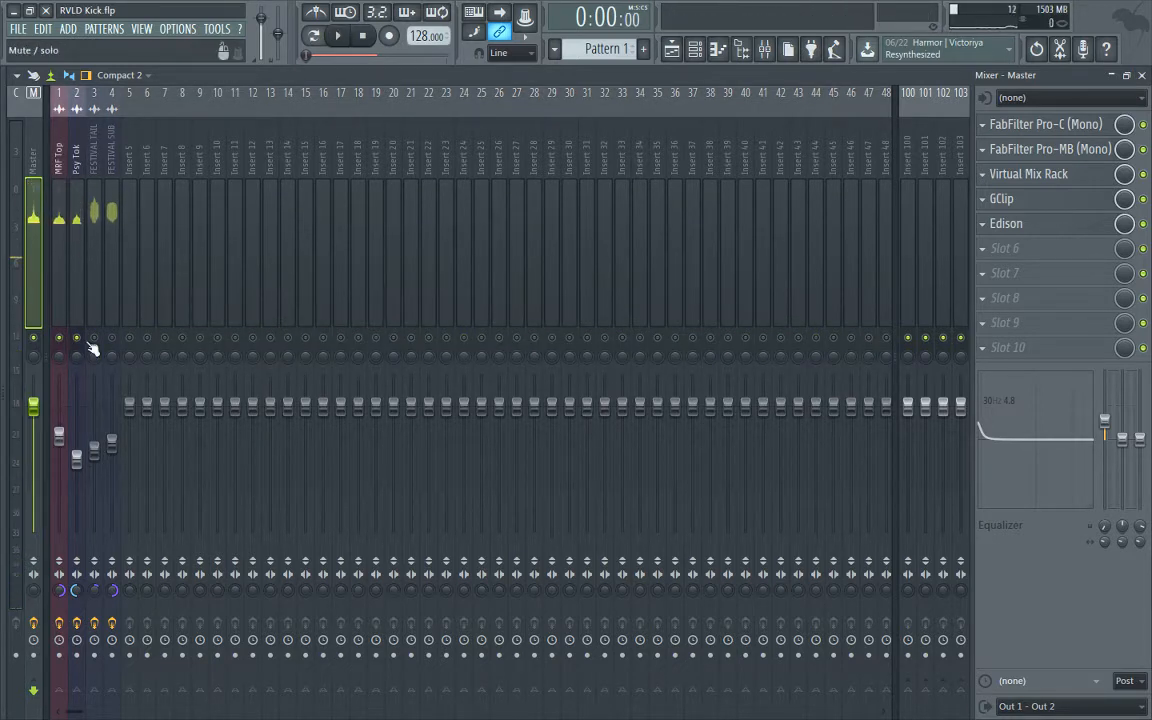
pyautogui.click(60, 337)
pyautogui.click(60, 337)
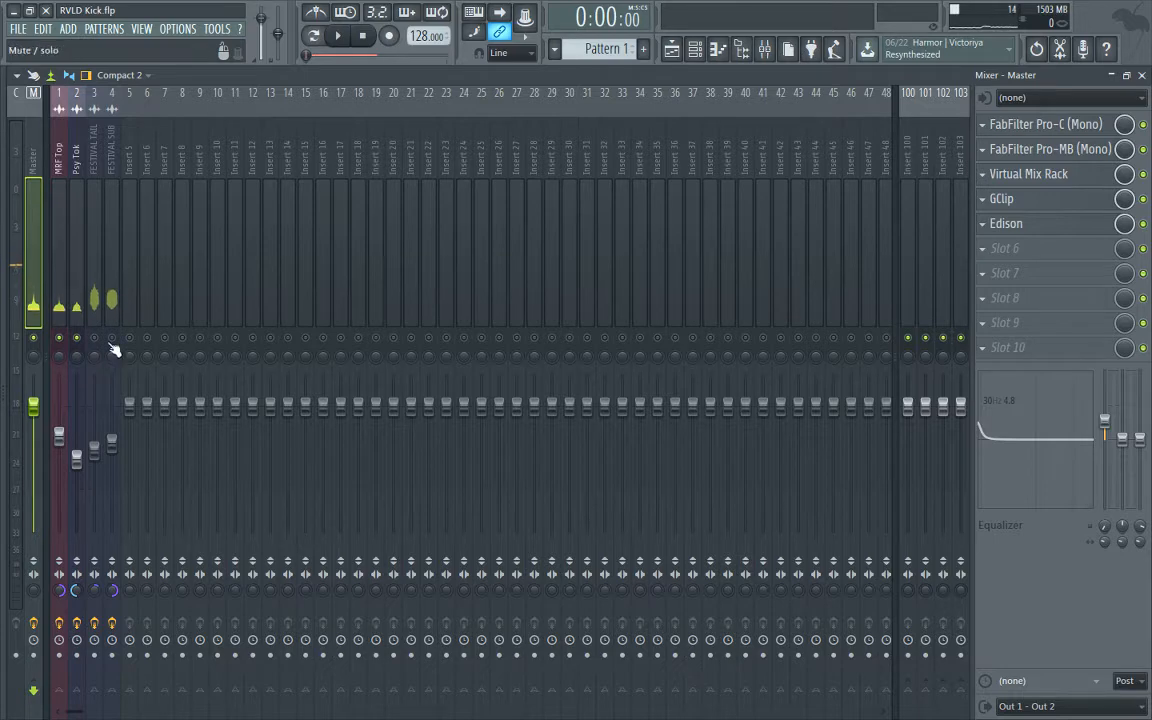
pyautogui.rightClick(79, 337)
# - Leave the playlist and open the RVLD Konktakt channel's Kontakt Player instrument, moving its window aside
pyautogui.press('F5')
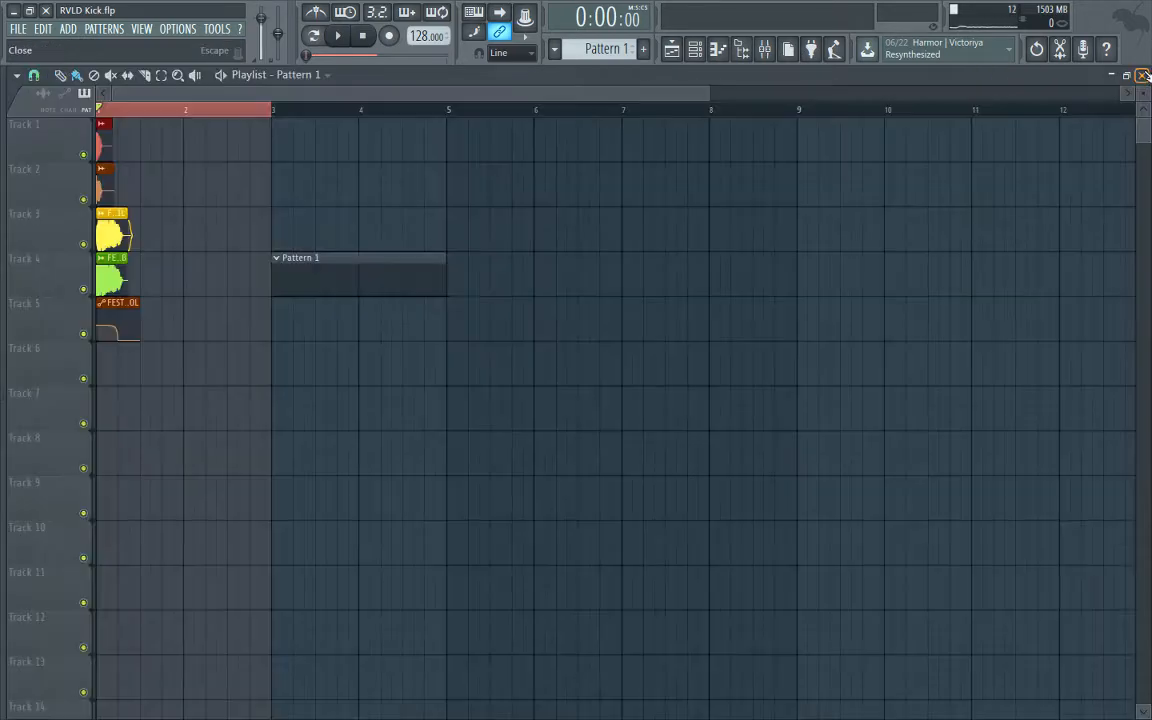
pyautogui.click(1141, 75)
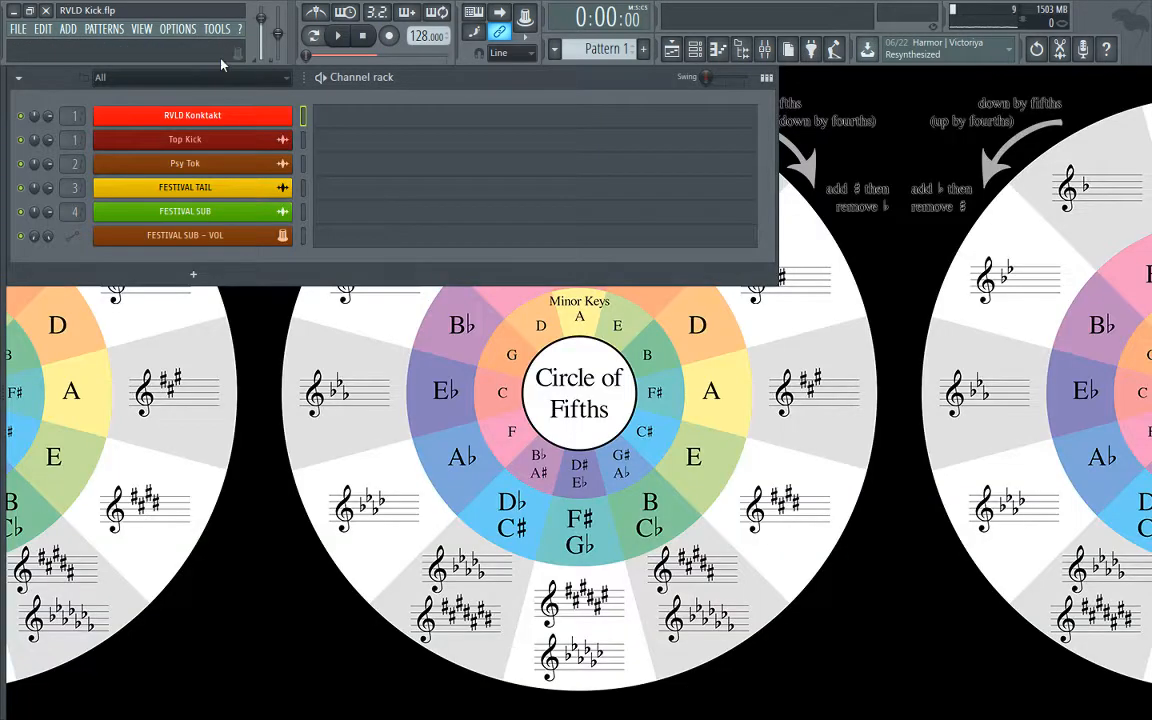
pyautogui.click(195, 115)
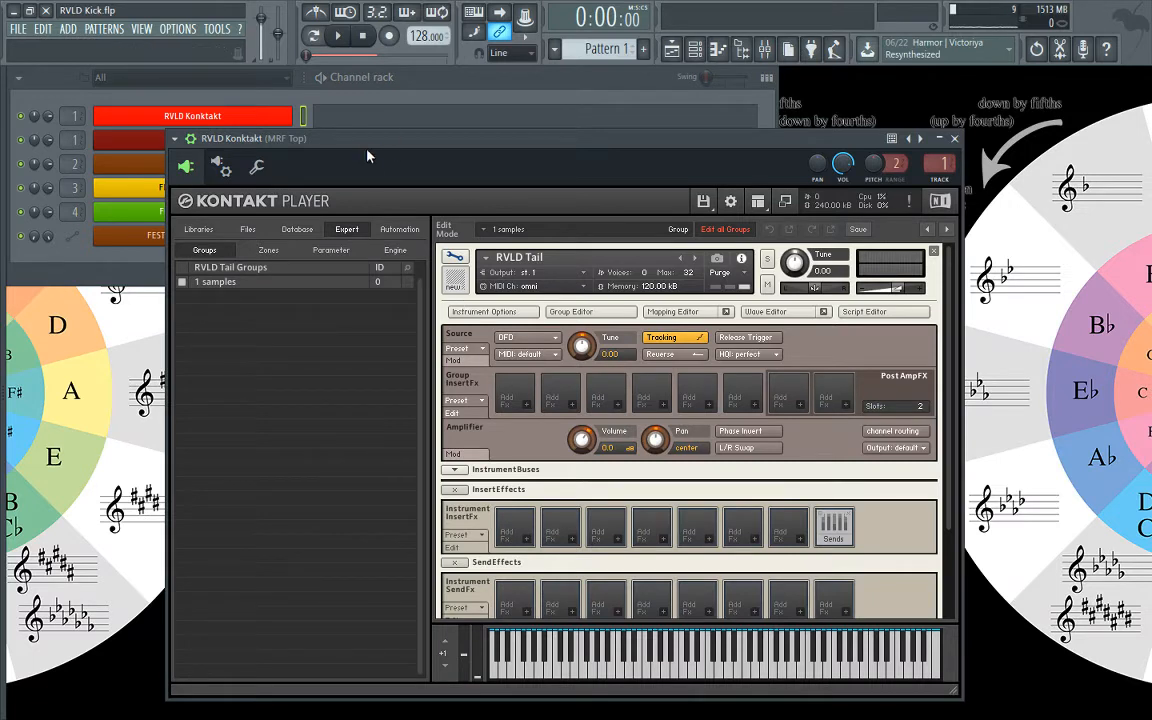
pyautogui.moveTo(358, 144); pyautogui.dragTo(286, 88)
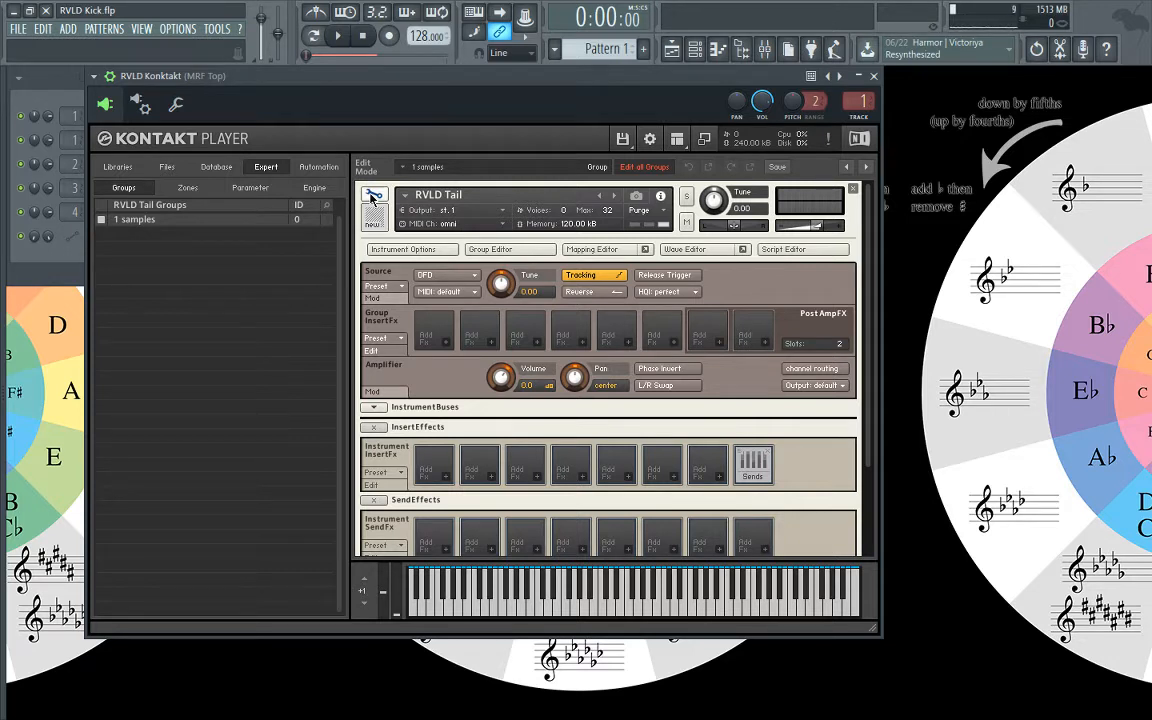
# - Examine the RVLD Attack and RVLD Tail instruments, including the attack's sample end in the Wave Editor and its mapping
pyautogui.click(372, 196)
pyautogui.click(374, 252)
pyautogui.click(373, 196)
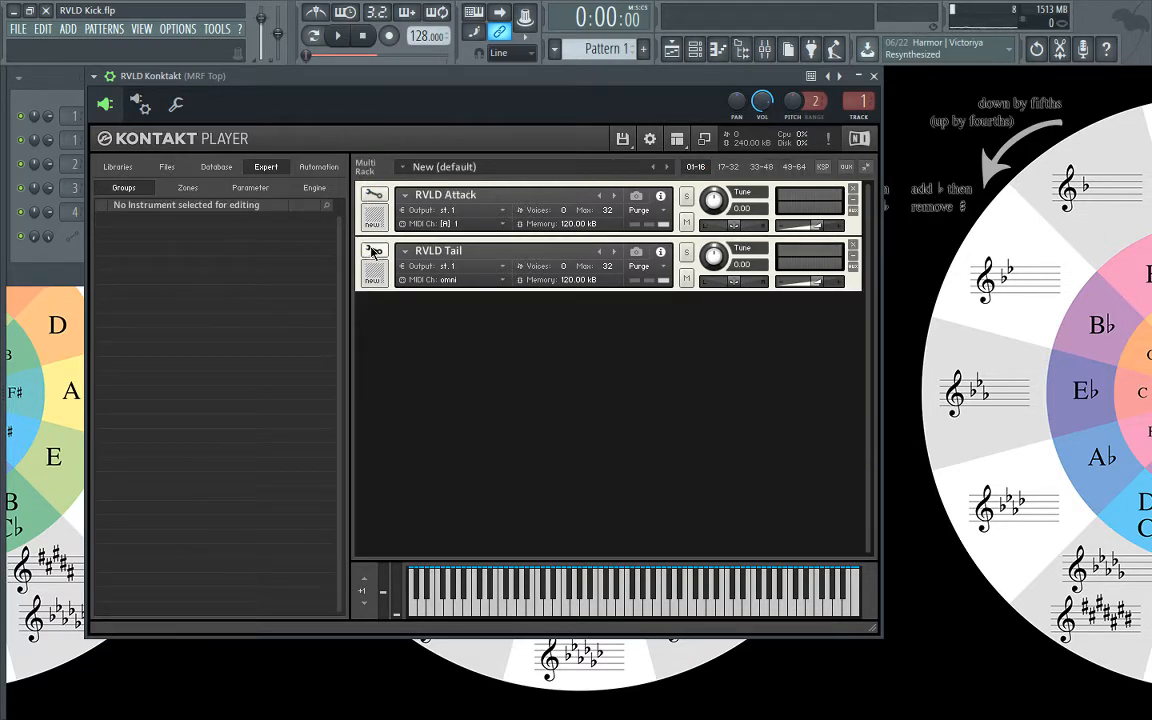
pyautogui.click(374, 251)
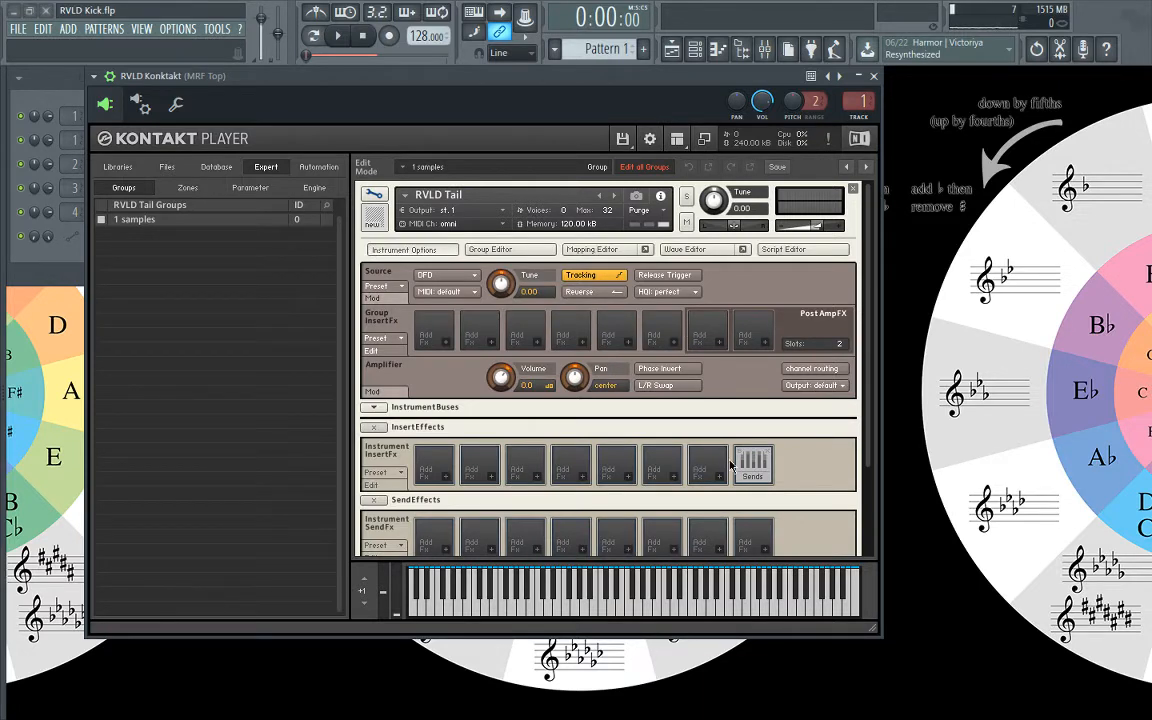
pyautogui.click(373, 195)
pyautogui.click(373, 195)
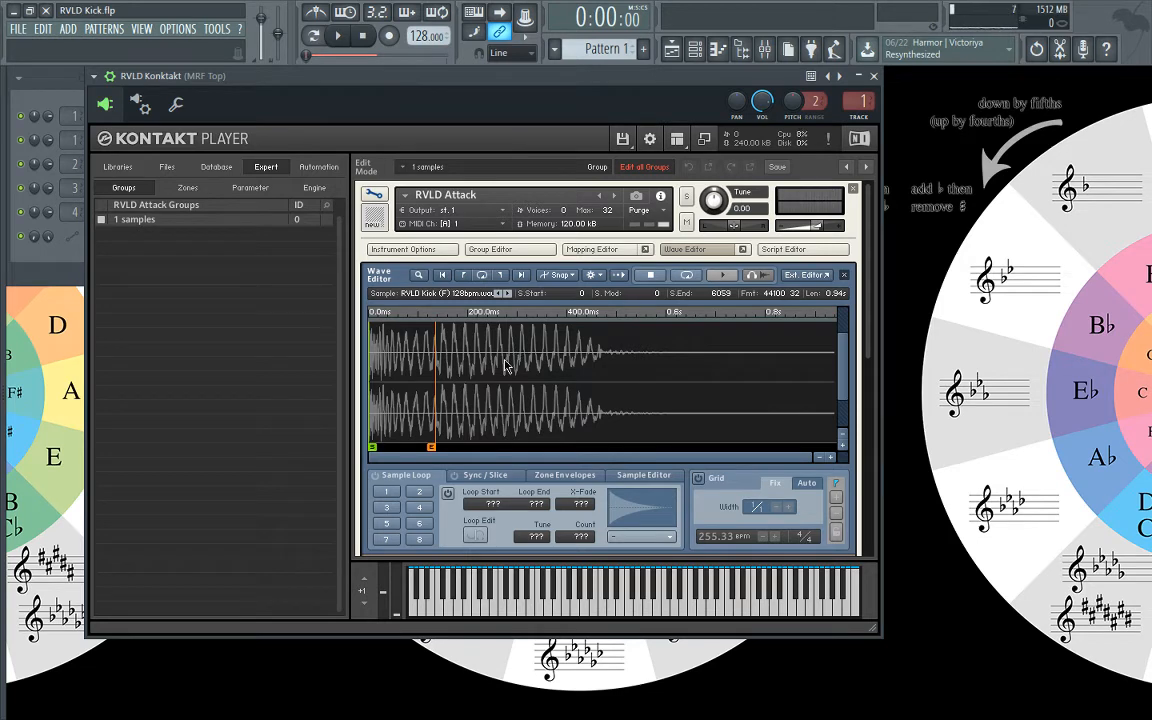
pyautogui.click(592, 249)
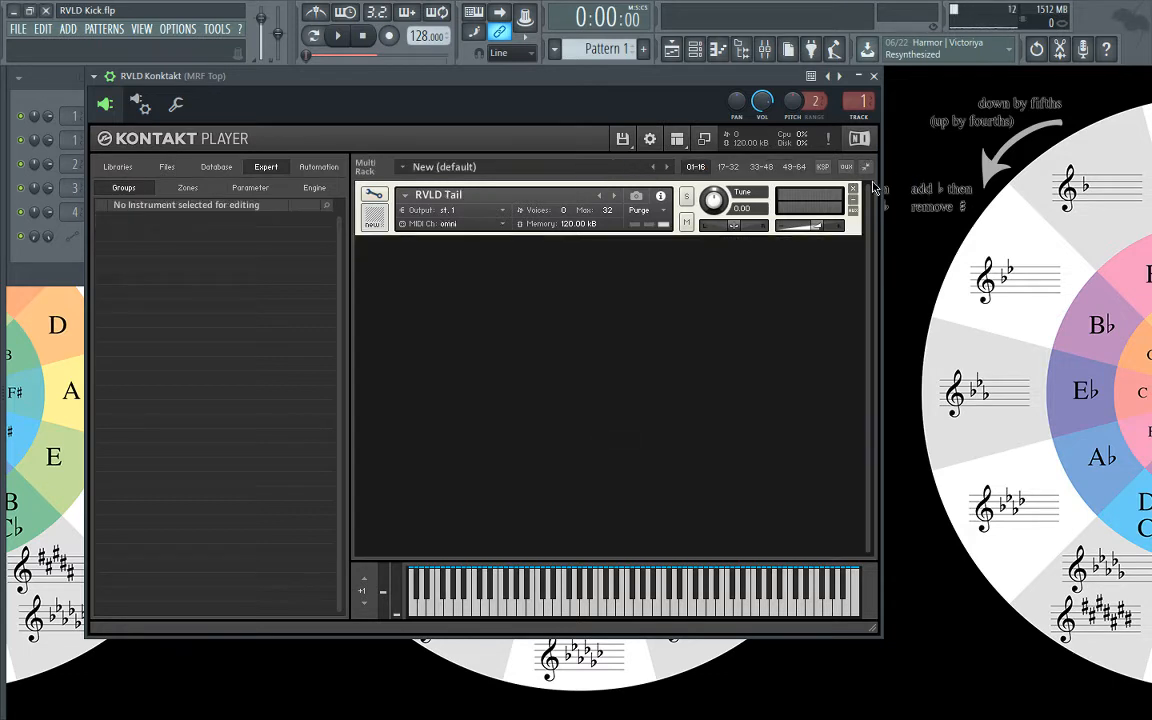
# - Remove the RVLD Tail instrument from the Kontakt rack and expand the browser to show the RVLD Kick sample folder
pyautogui.click(853, 188)
pyautogui.click(594, 428)
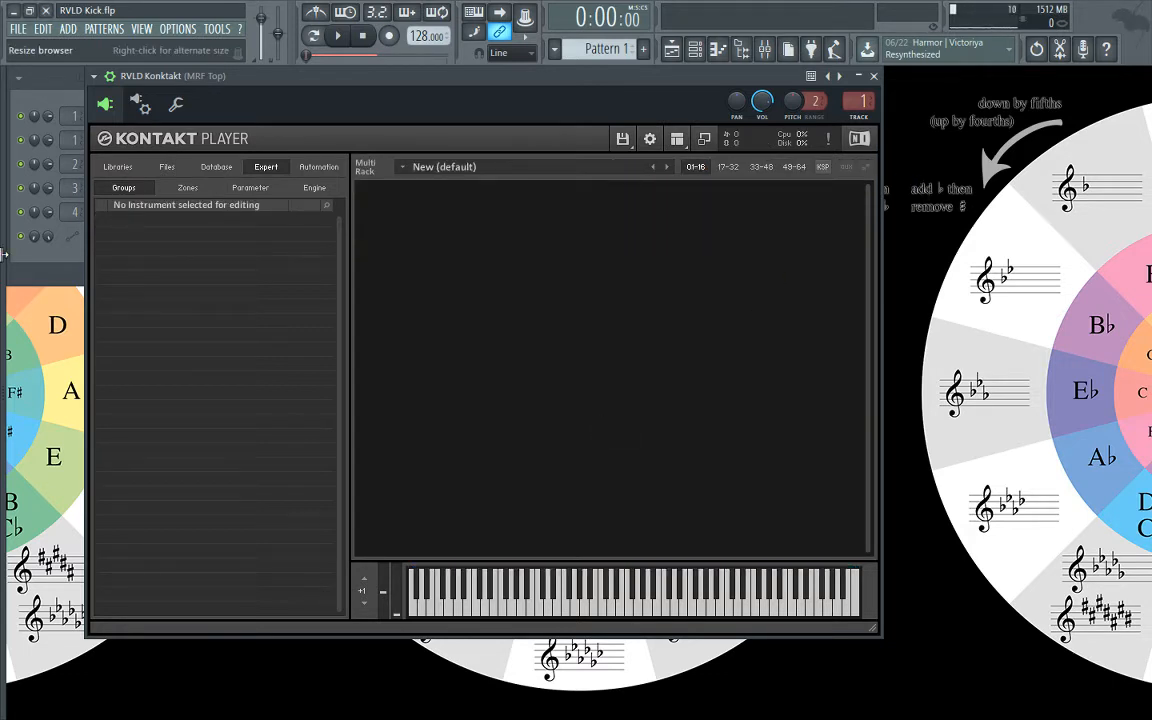
pyautogui.moveTo(3, 254); pyautogui.dragTo(224, 239)
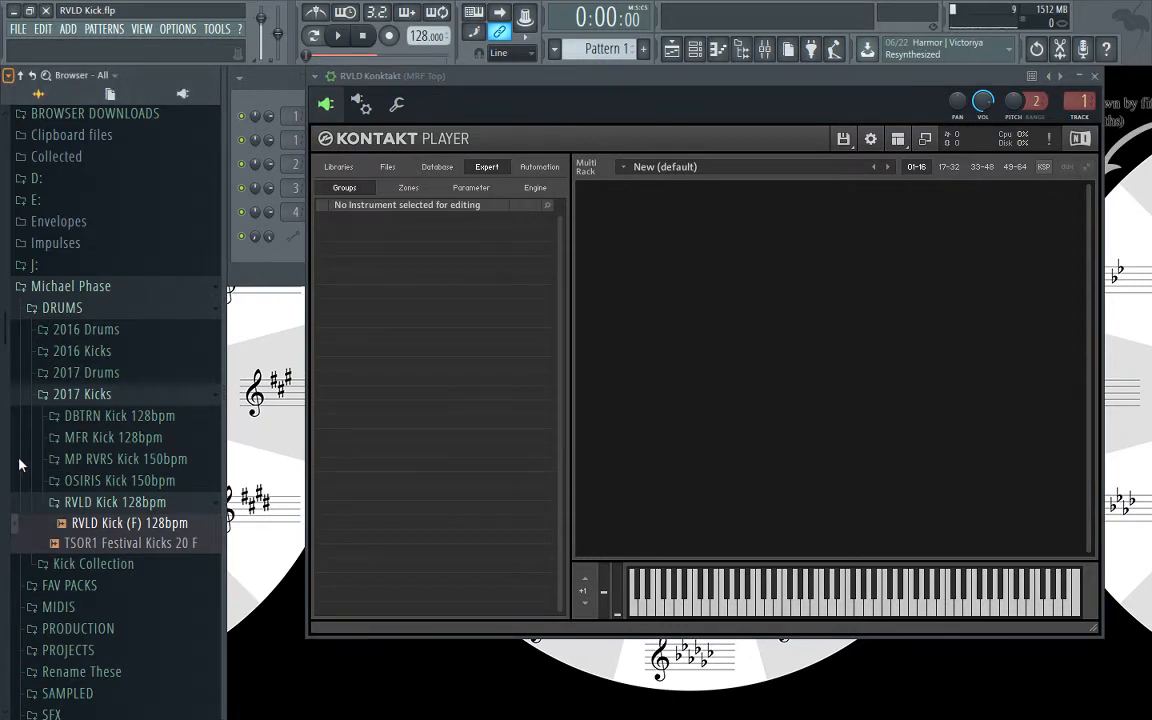
# - Load the RVLD Top Kick and RVLD Tail Kick samples as separate Kontakt instruments and set both MIDI channels to omni
pyautogui.moveTo(80, 564); pyautogui.dragTo(717, 244)
pyautogui.moveTo(75, 545); pyautogui.dragTo(689, 401)
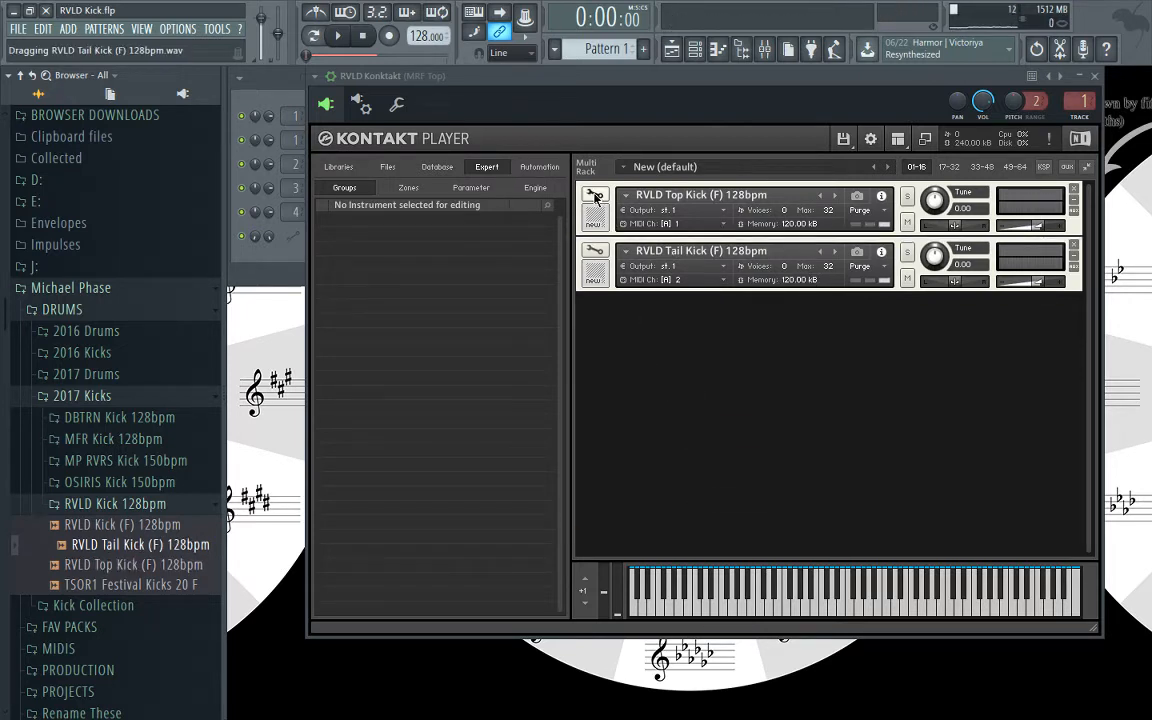
pyautogui.click(666, 223)
pyautogui.click(680, 232)
pyautogui.click(665, 281)
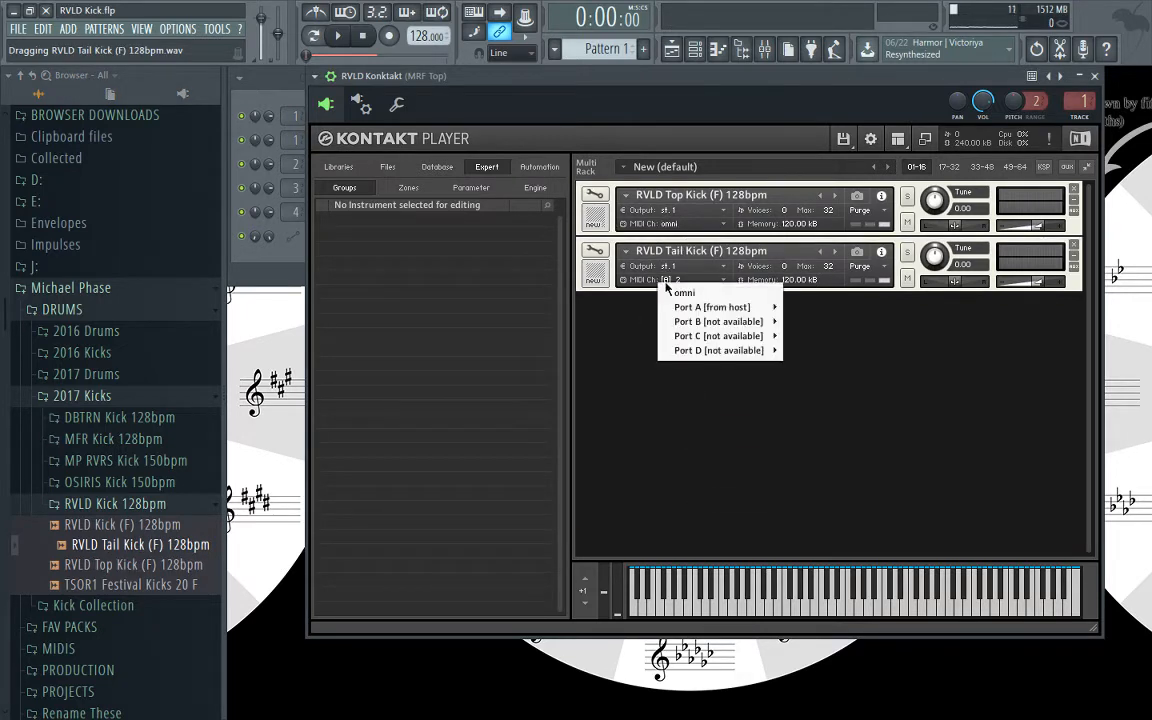
pyautogui.click(677, 291)
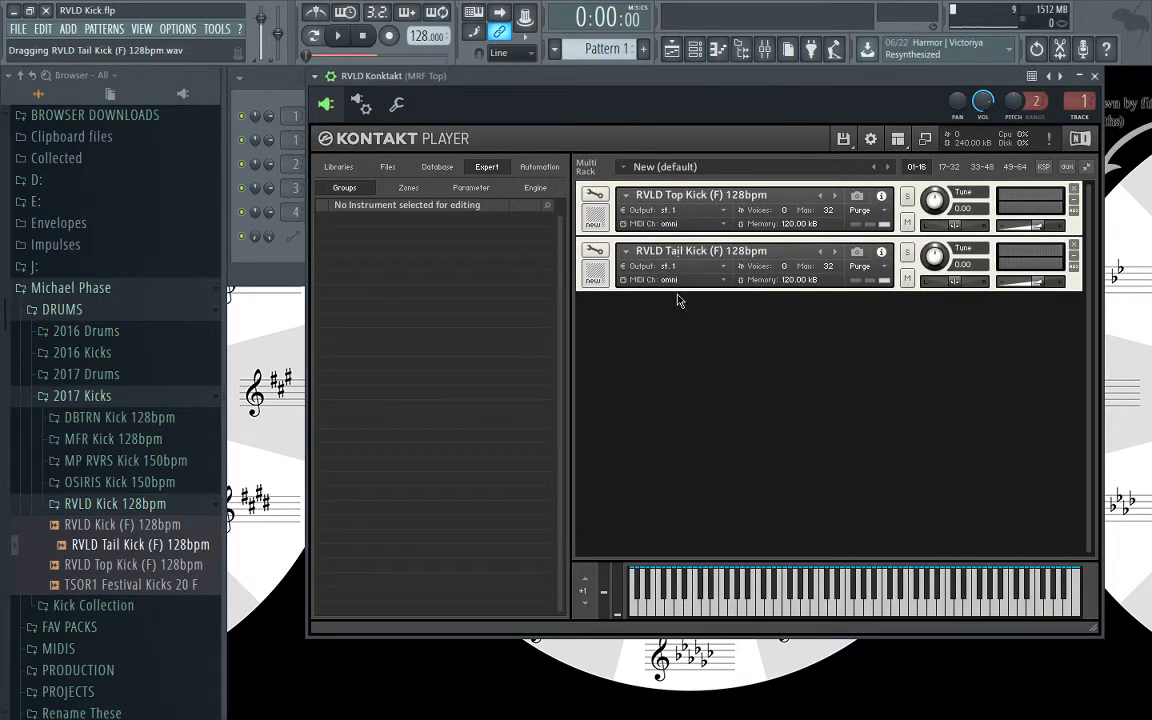
# - In the RVLD Top Kick instrument's source settings, turn off Tracking and set HQI to perfect
pyautogui.click(595, 194)
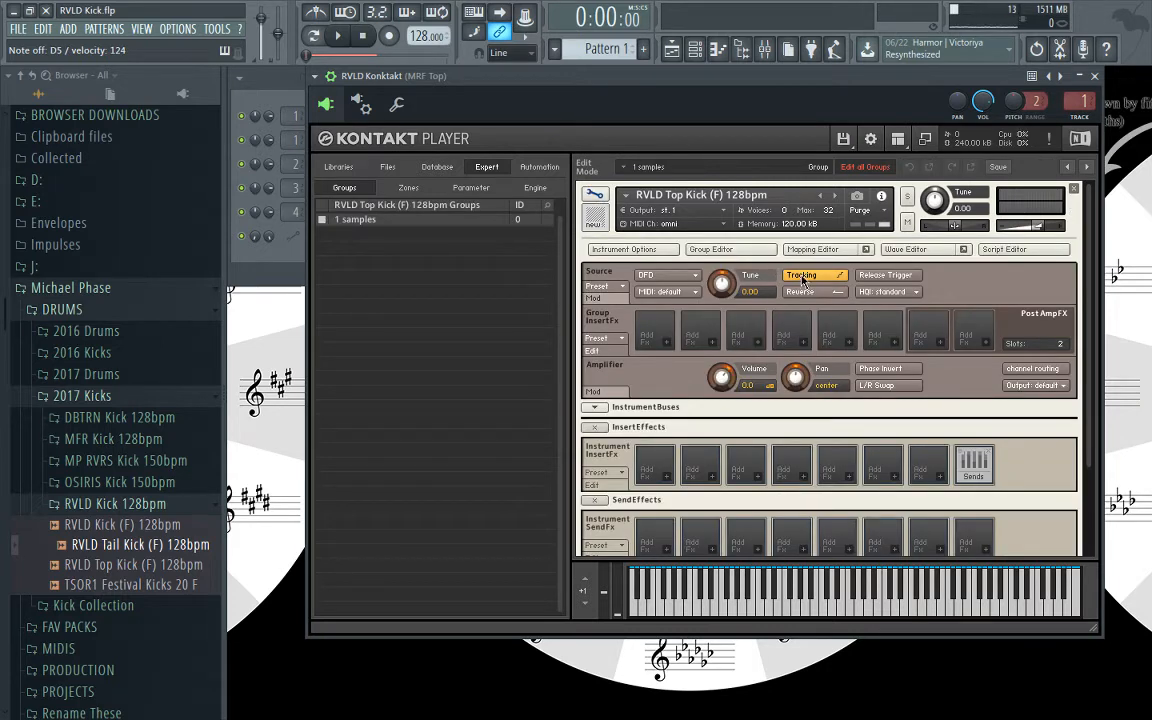
pyautogui.click(802, 277)
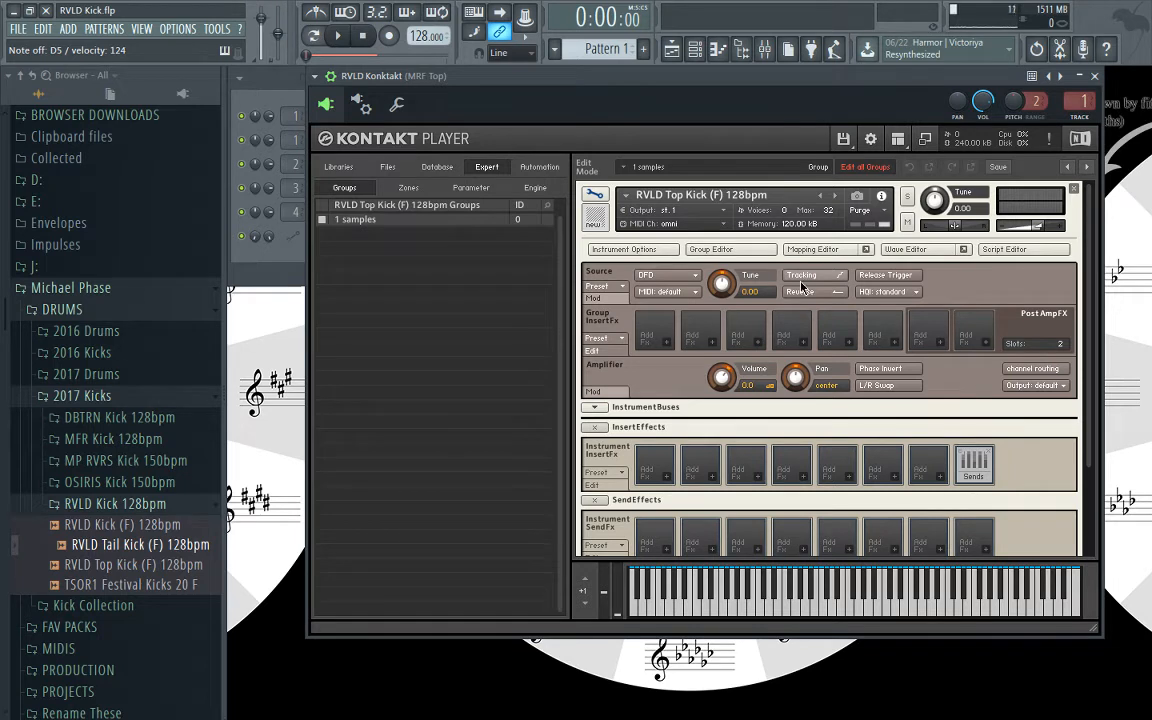
pyautogui.click(888, 291)
pyautogui.click(874, 334)
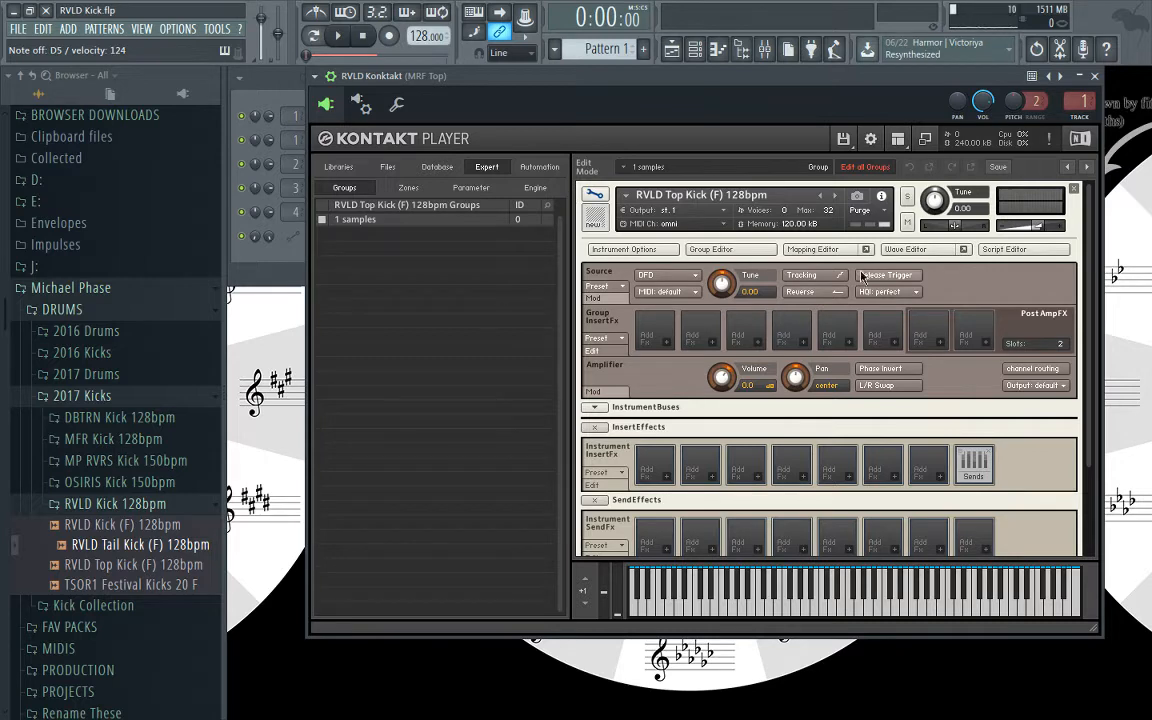
# - Check the RVLD Top Kick's key mapping and shorten its sample end to about 22054 in the Wave Editor
pyautogui.click(812, 250)
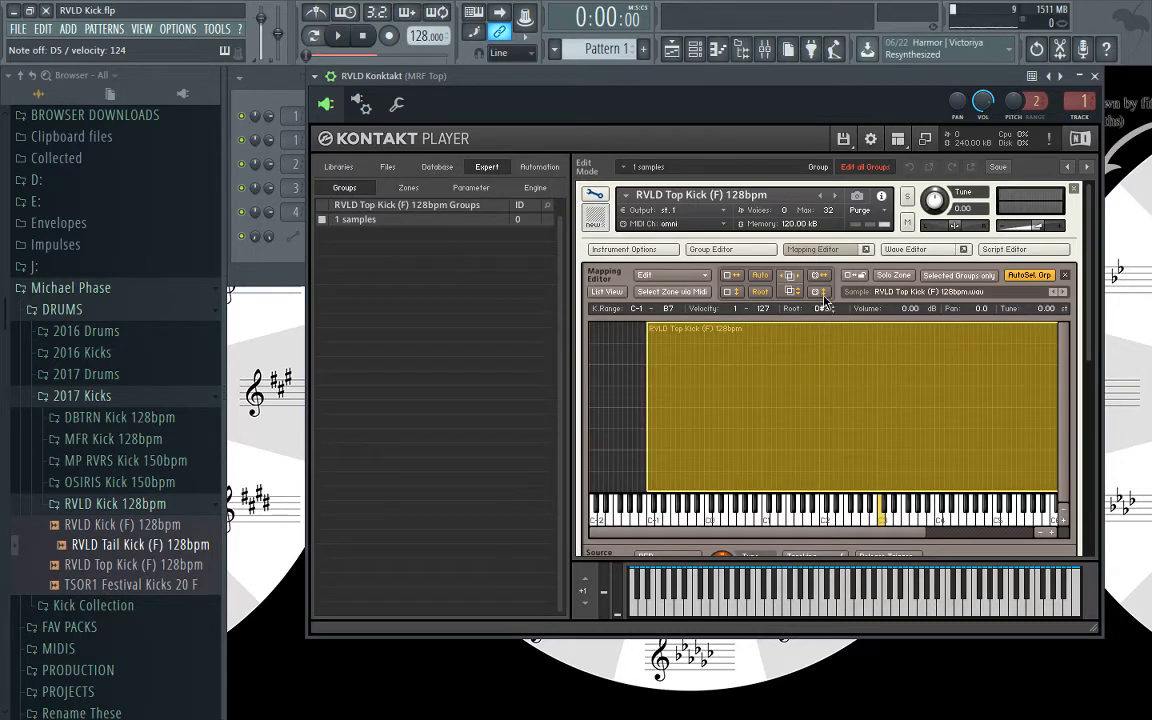
pyautogui.moveTo(824, 290); pyautogui.dragTo(824, 290)
pyautogui.click(812, 249)
pyautogui.click(925, 250)
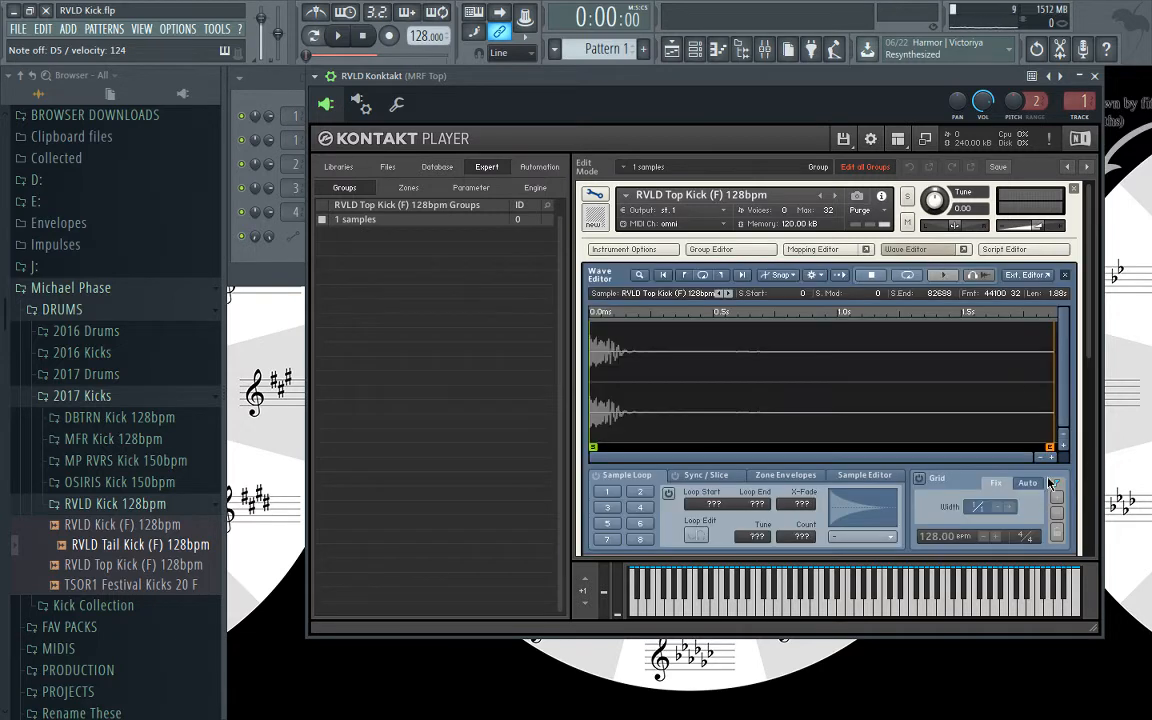
pyautogui.moveTo(1047, 447); pyautogui.dragTo(707, 441)
pyautogui.click(652, 357)
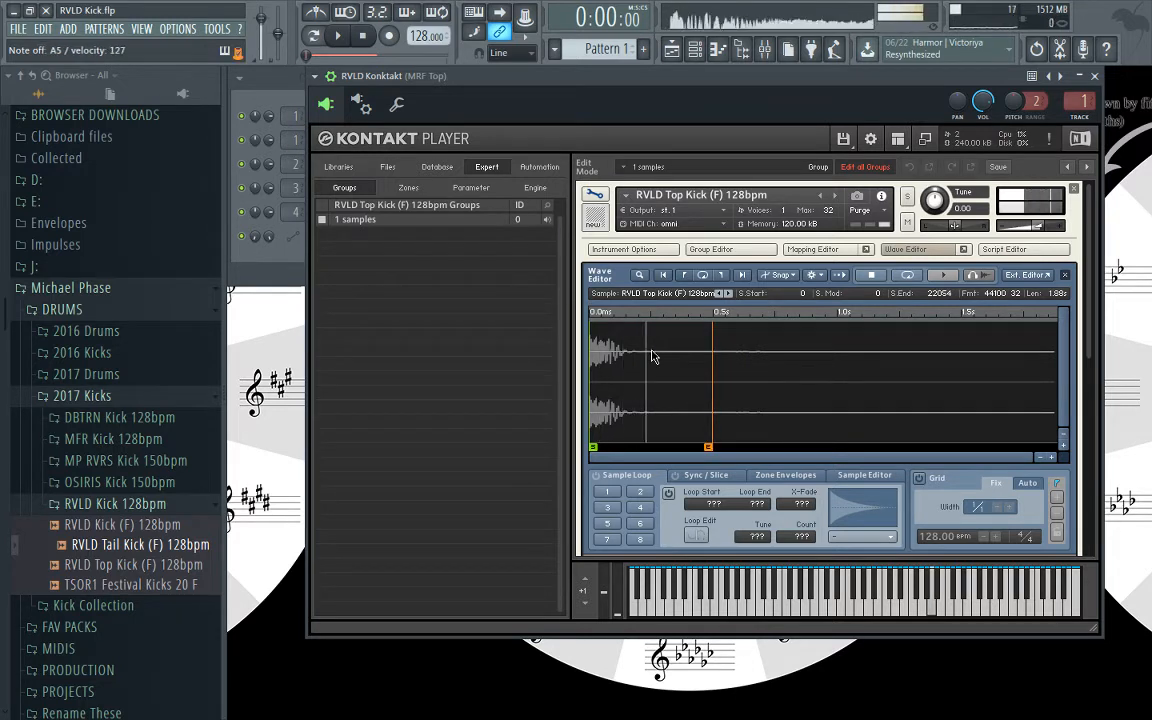
# - Open the RVLD Tail Kick instrument for editing and set its source mode to time machine 2 with the medium (bass, drums) option
pyautogui.click(594, 194)
pyautogui.click(595, 251)
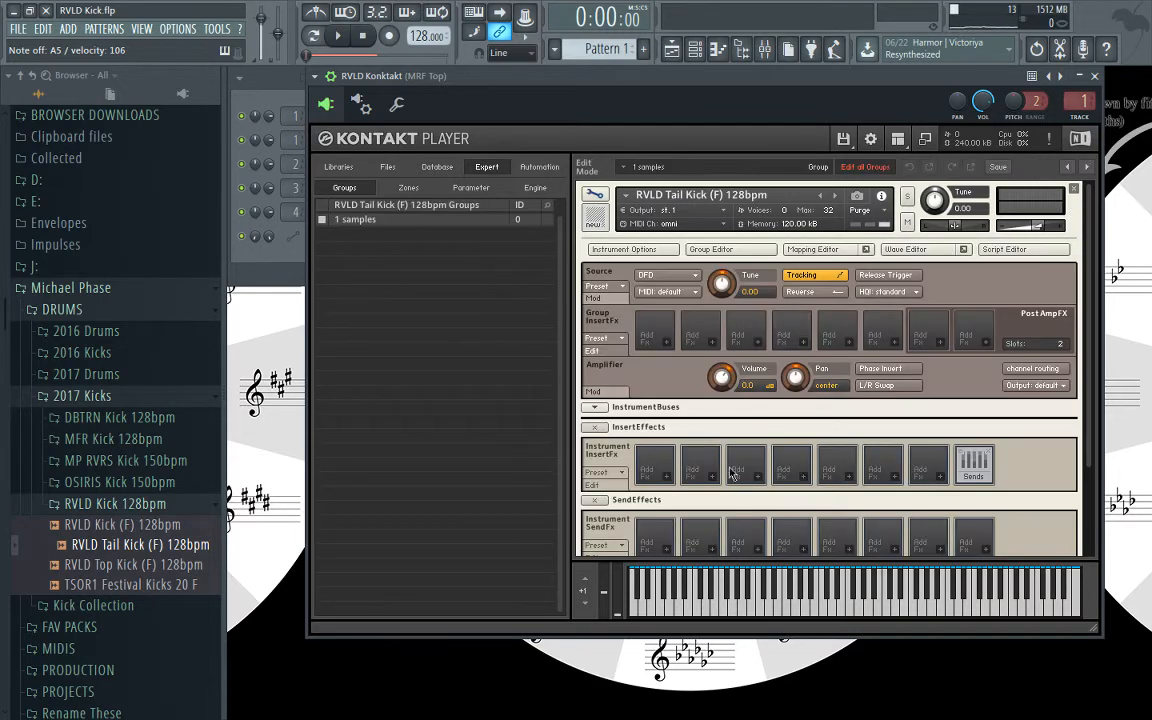
pyautogui.click(640, 278)
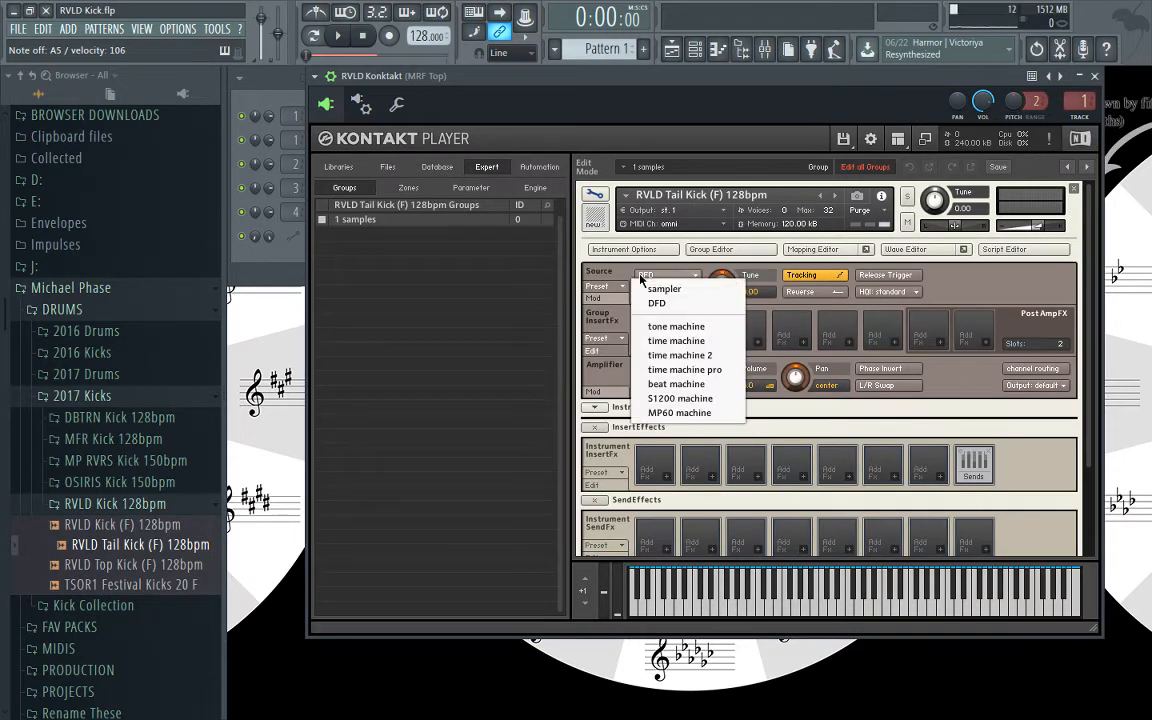
pyautogui.click(652, 355)
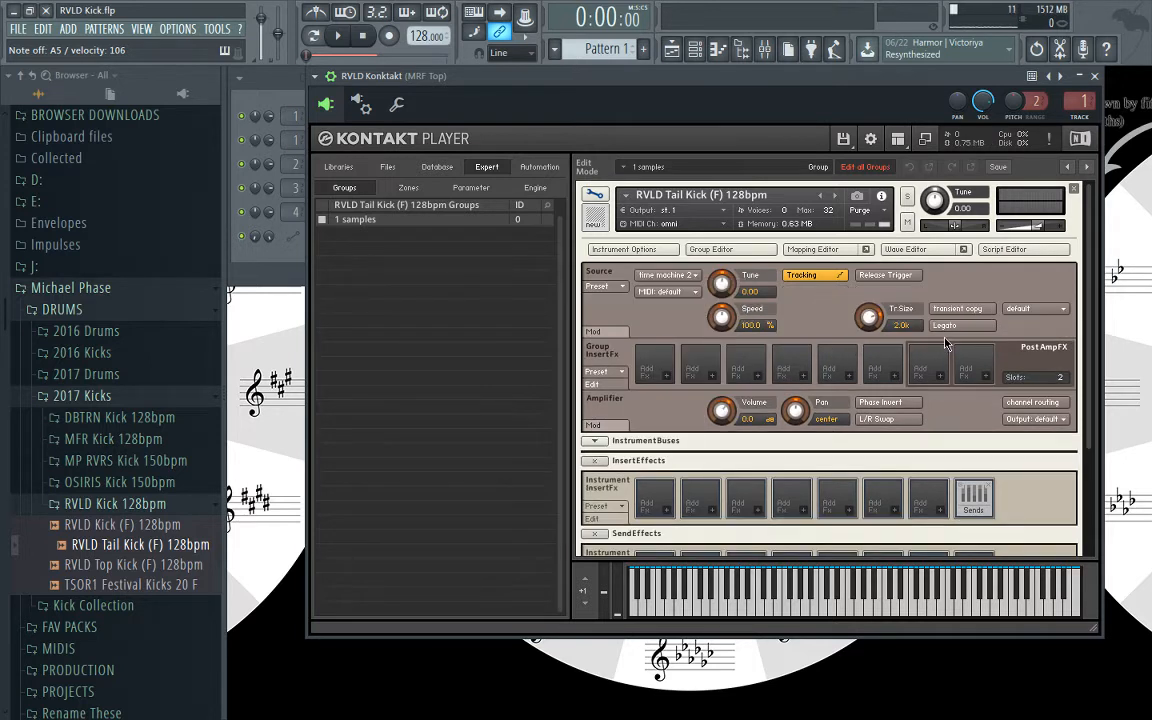
pyautogui.click(1022, 310)
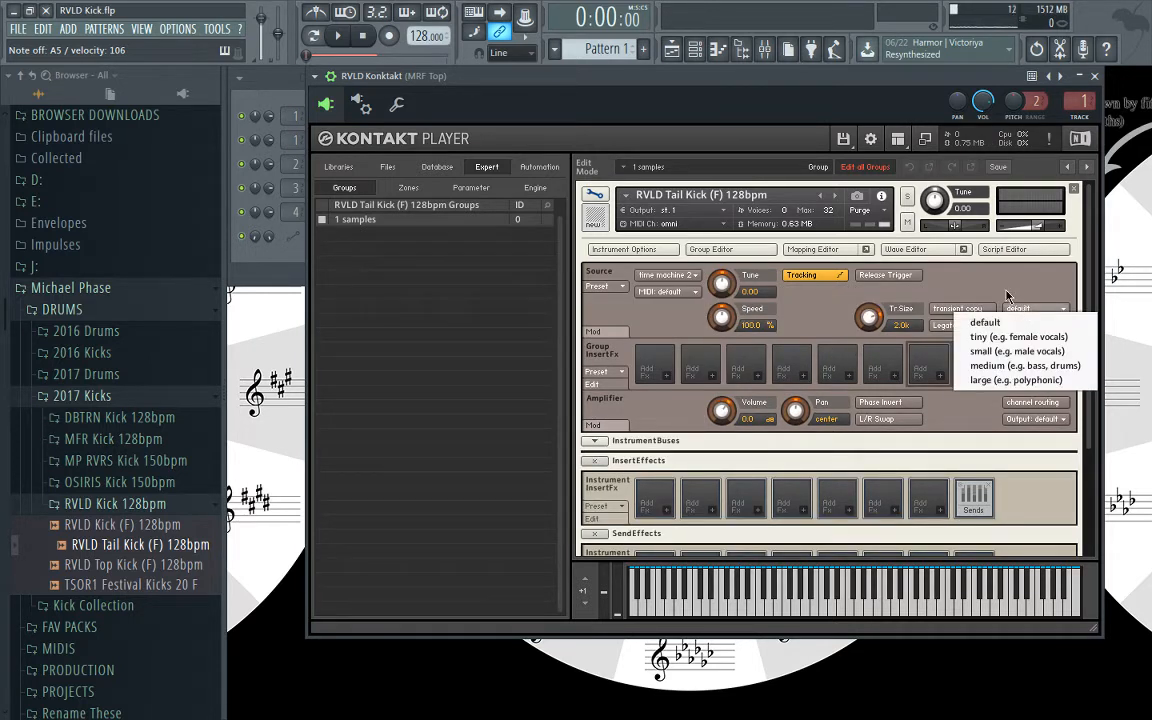
pyautogui.click(1000, 366)
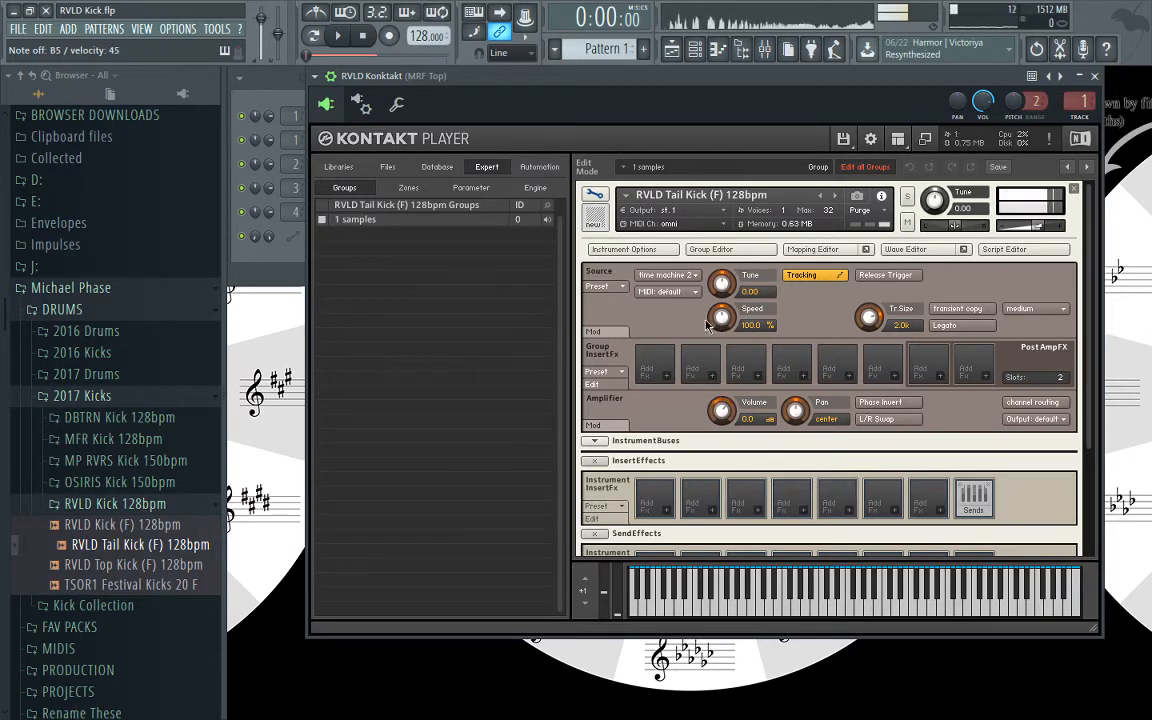
# - Check the RVLD Tail Kick's key mapping and shorten its sample end to about 33130 in the Wave Editor
pyautogui.click(843, 248)
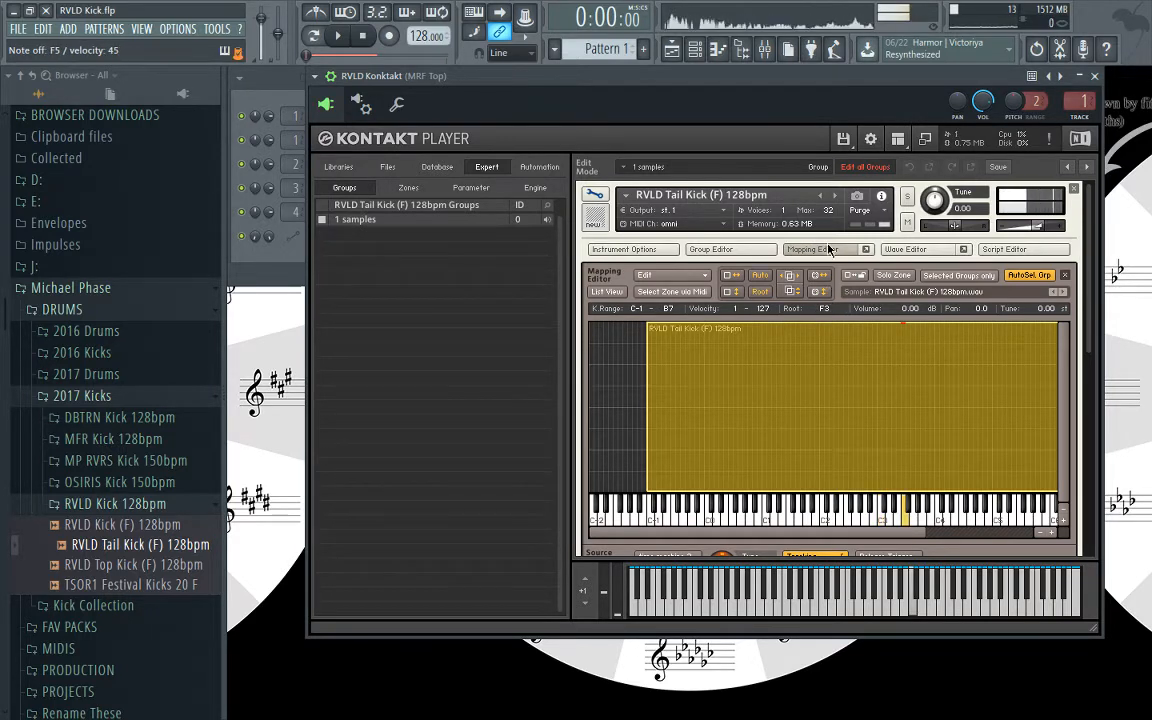
pyautogui.click(895, 250)
pyautogui.click(835, 251)
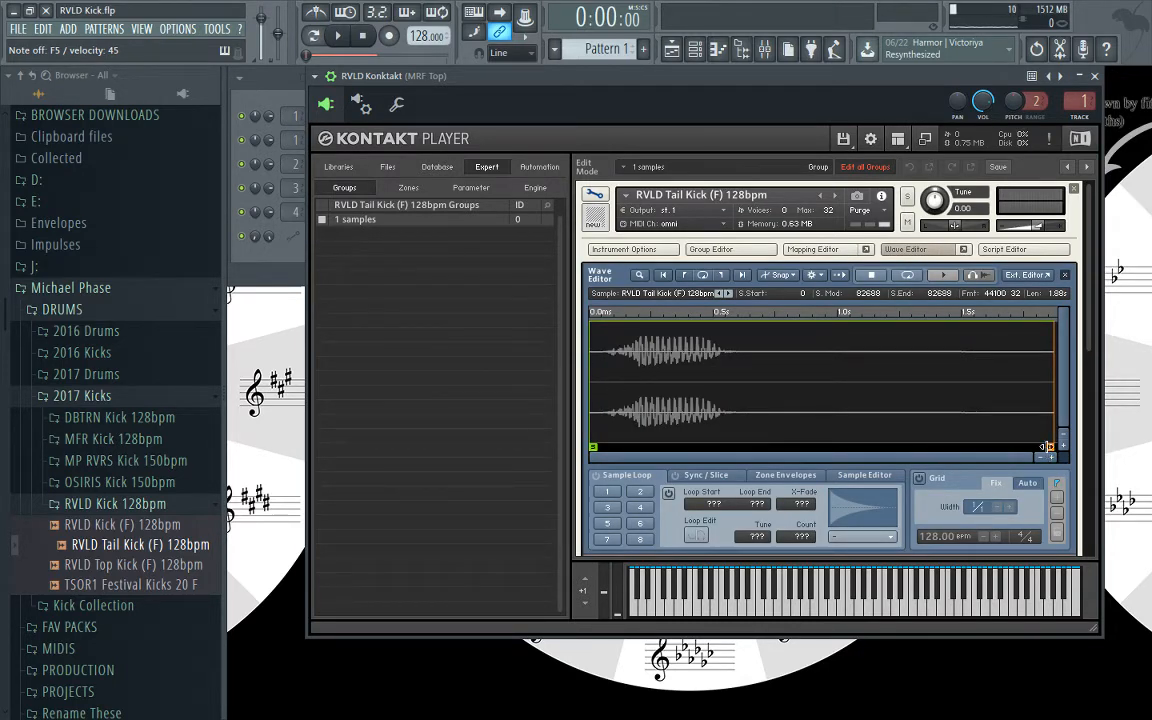
pyautogui.moveTo(1047, 446); pyautogui.dragTo(774, 443)
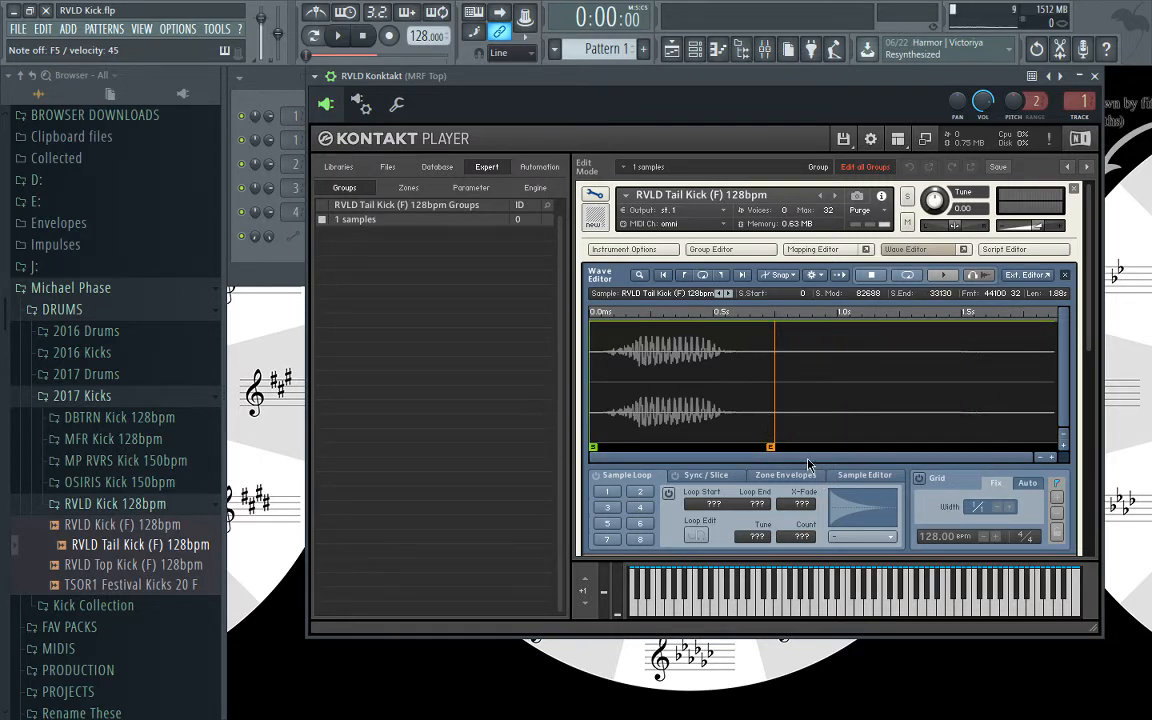
# - Move the RVLD Tail Kick's sample start to about 2415, just before the waveform begins
pyautogui.click(1052, 458)
pyautogui.click(1052, 458)
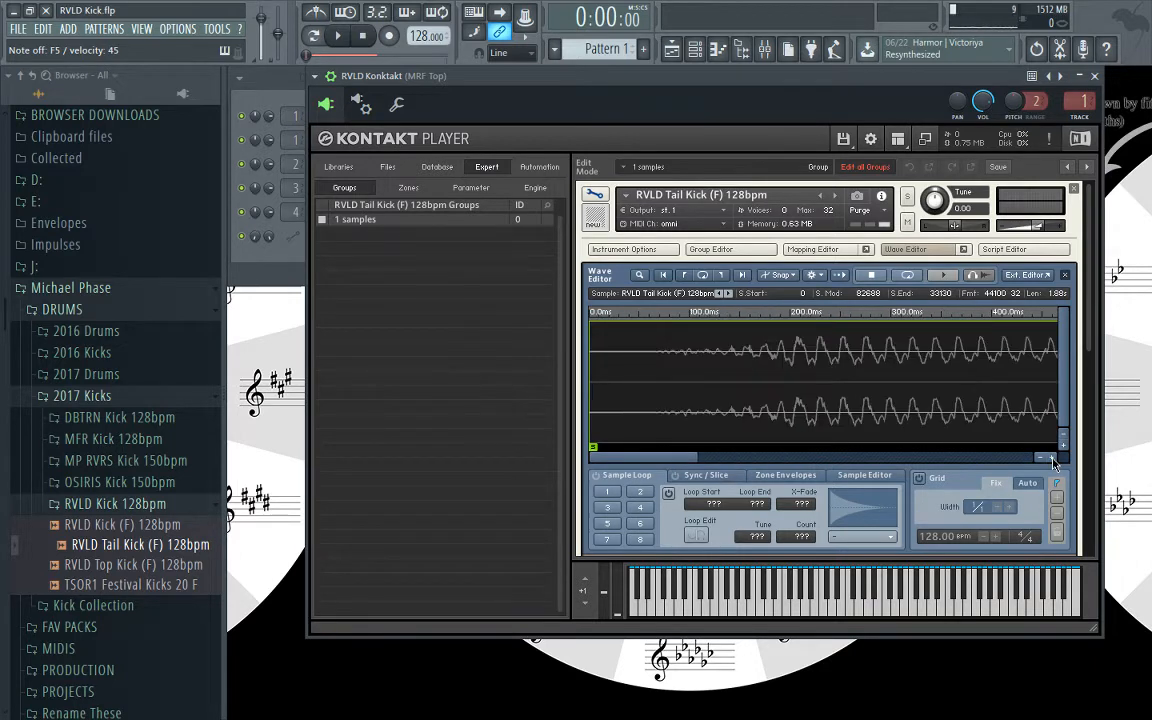
pyautogui.click(1063, 445)
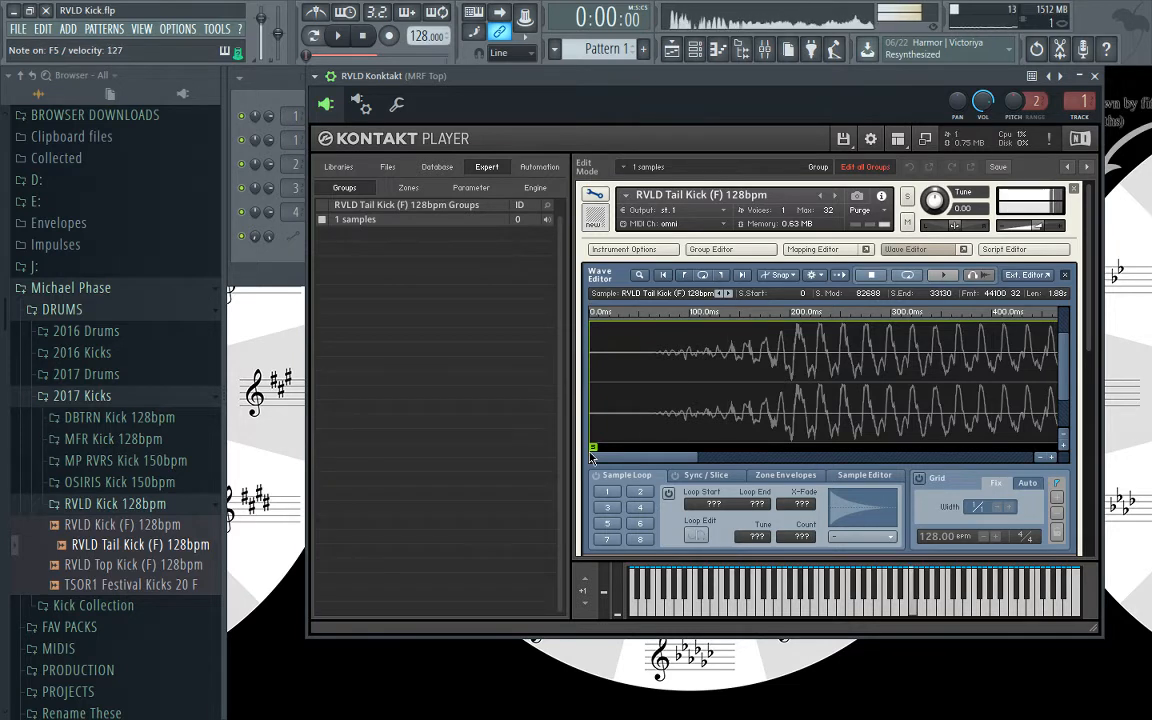
pyautogui.moveTo(593, 448)
pyautogui.mouseDown()
pyautogui.moveTo(648, 443)
pyautogui.moveTo(649, 432)
pyautogui.mouseUp()
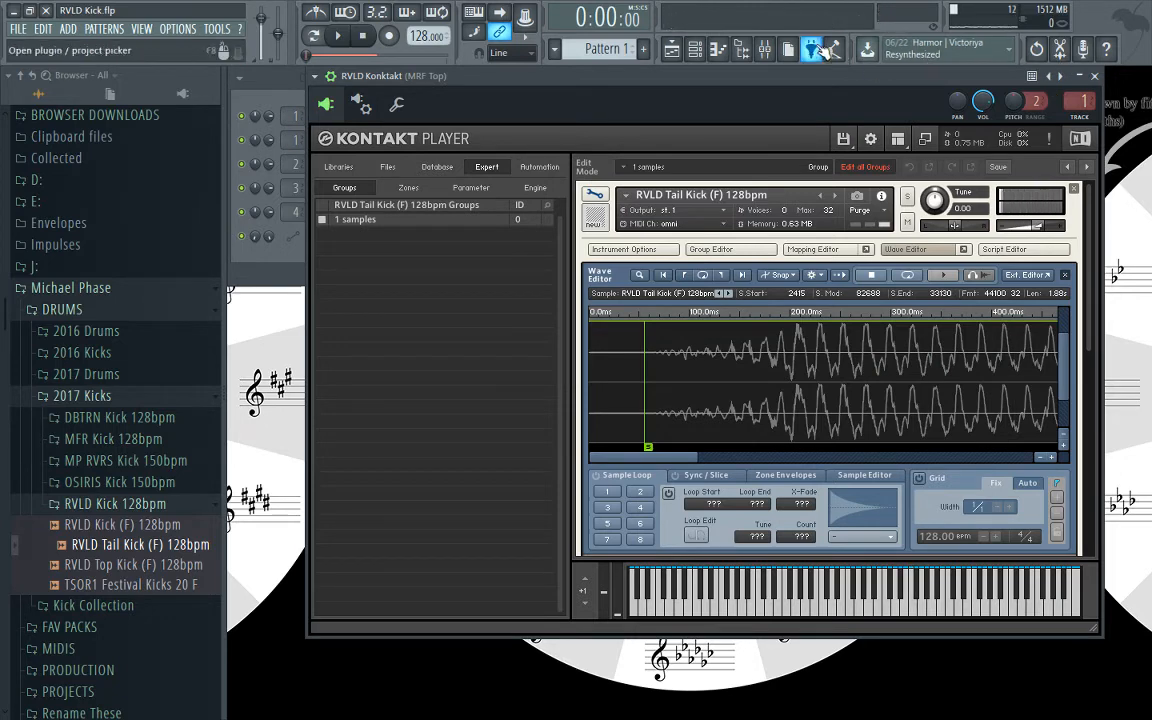
# - Show the master track's VPS Scope, collapse the browser, and arrange the scope and Kontakt windows so both waveforms are visible
pyautogui.click(765, 50)
pyautogui.click(251, 158)
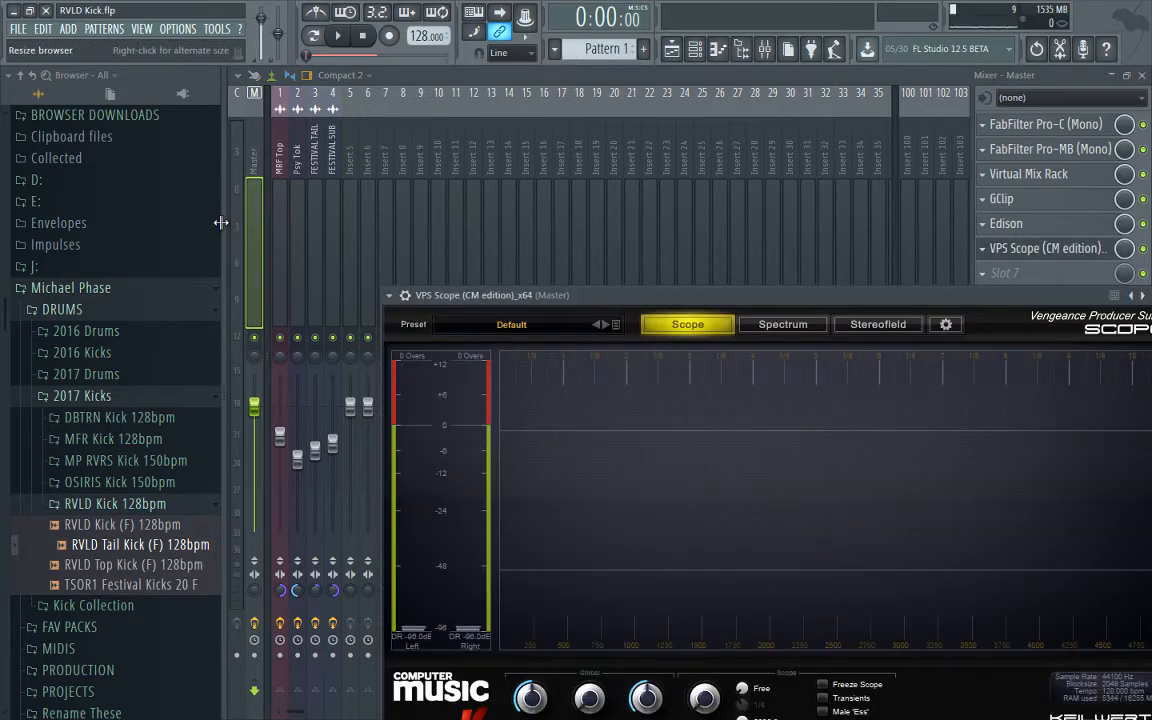
pyautogui.moveTo(222, 220); pyautogui.dragTo(5, 218)
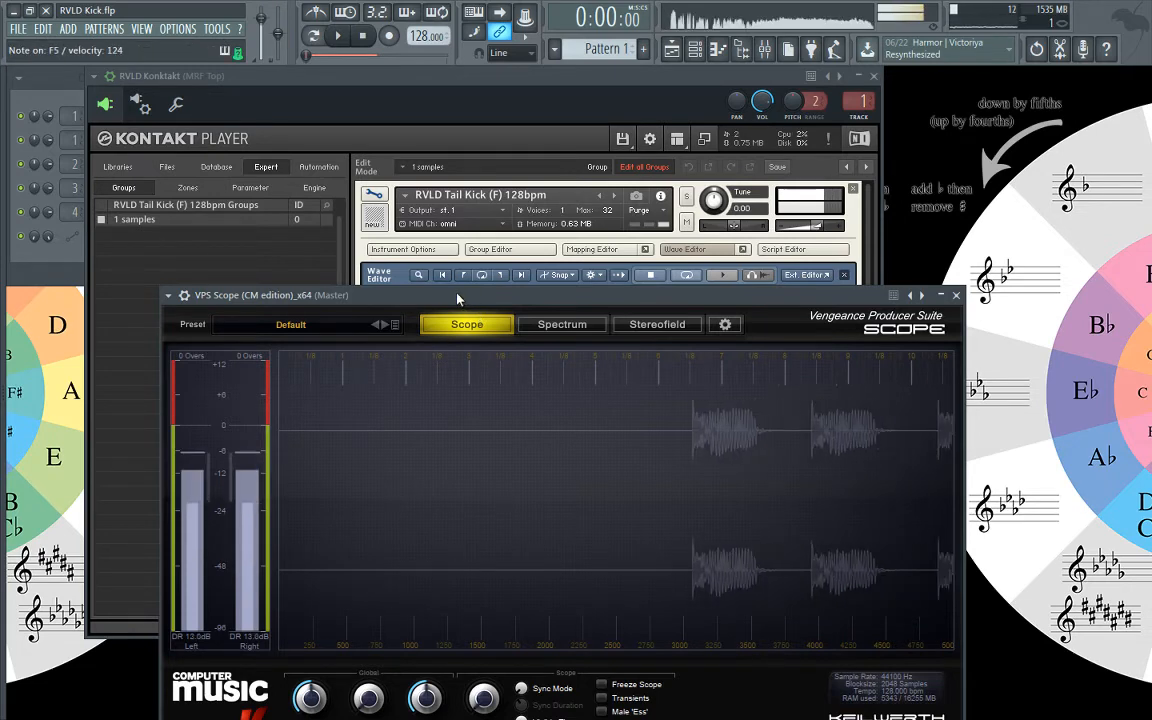
pyautogui.moveTo(458, 298); pyautogui.dragTo(355, 345)
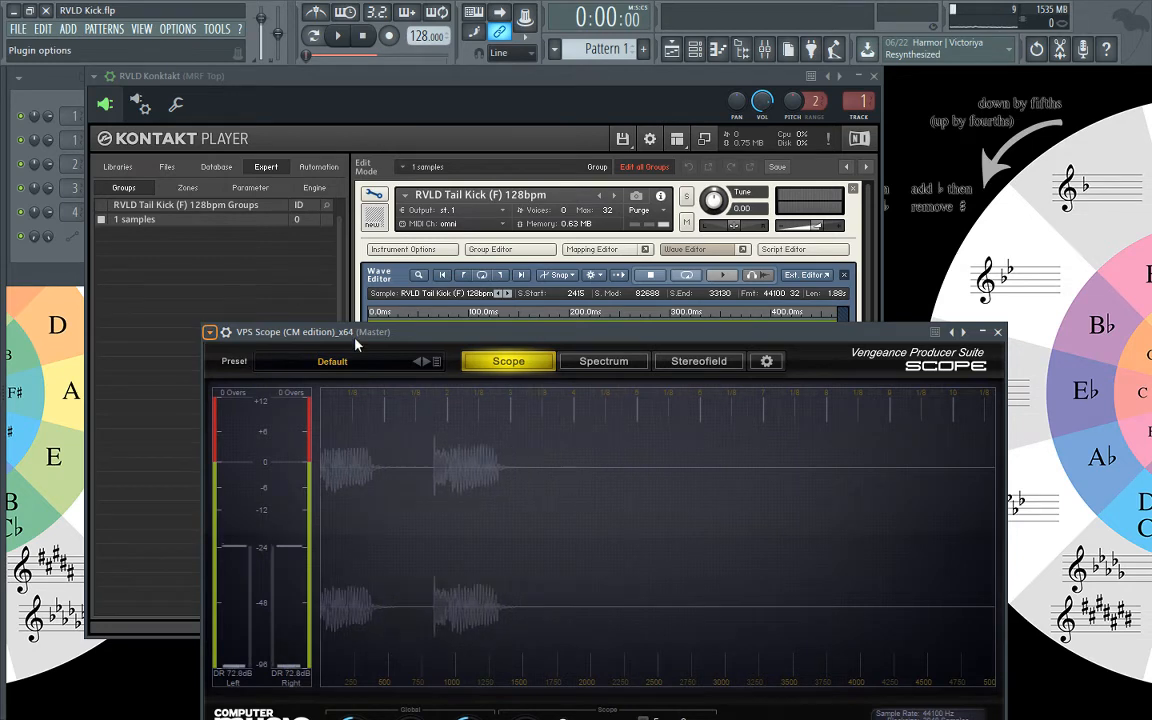
pyautogui.moveTo(298, 337); pyautogui.dragTo(446, 273)
pyautogui.moveTo(422, 76); pyautogui.dragTo(206, 93)
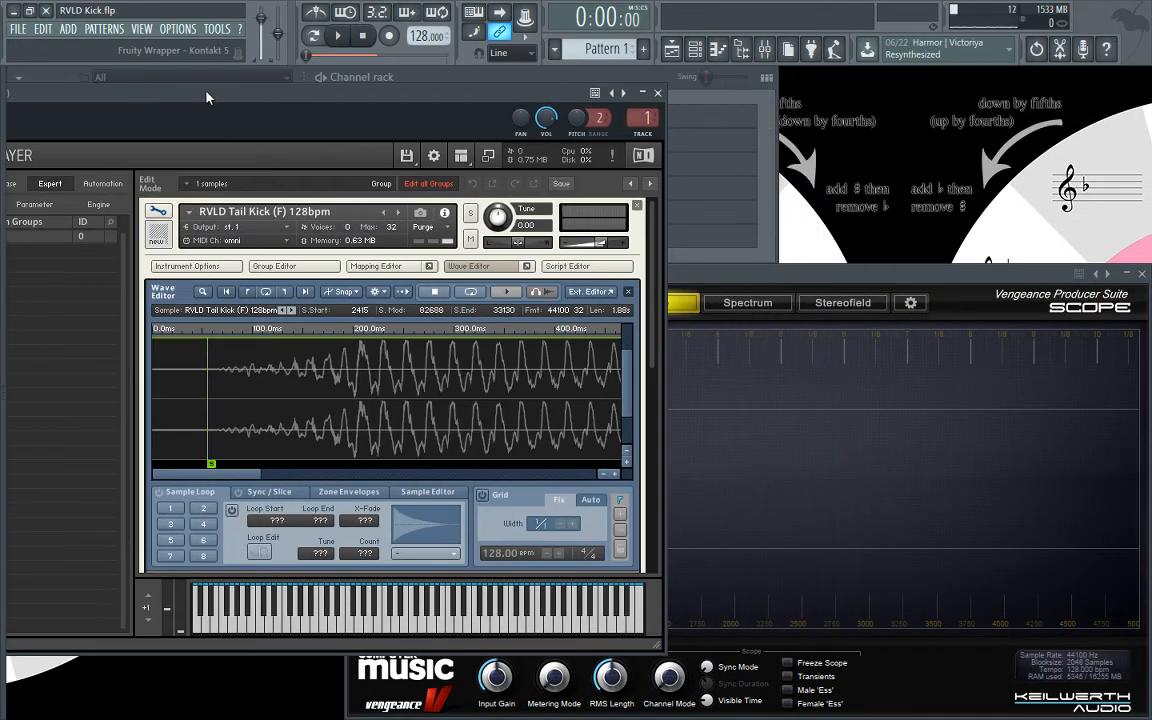
# - Play the kick against the scope and trim the tail's sample start to about 2660 and its end to about 28580
pyautogui.press('r')
pyautogui.press('r')
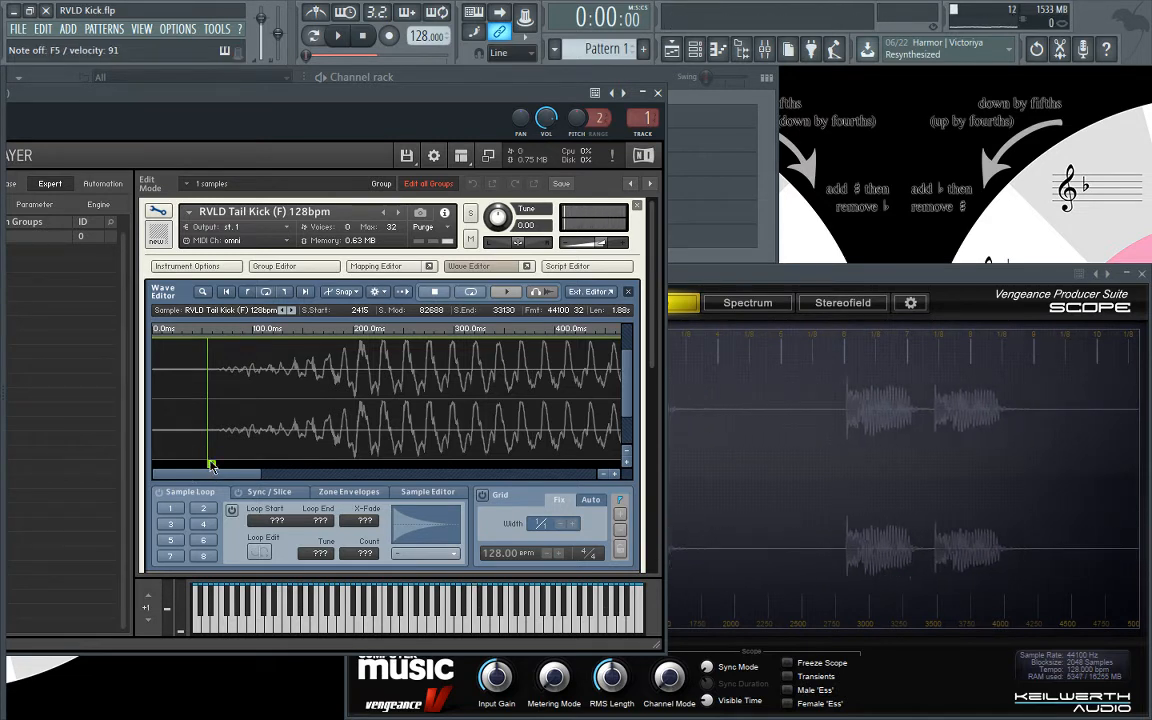
pyautogui.moveTo(210, 462)
pyautogui.mouseDown()
pyautogui.moveTo(186, 463)
pyautogui.moveTo(302, 466)
pyautogui.moveTo(203, 463)
pyautogui.moveTo(215, 464)
pyautogui.mouseUp()
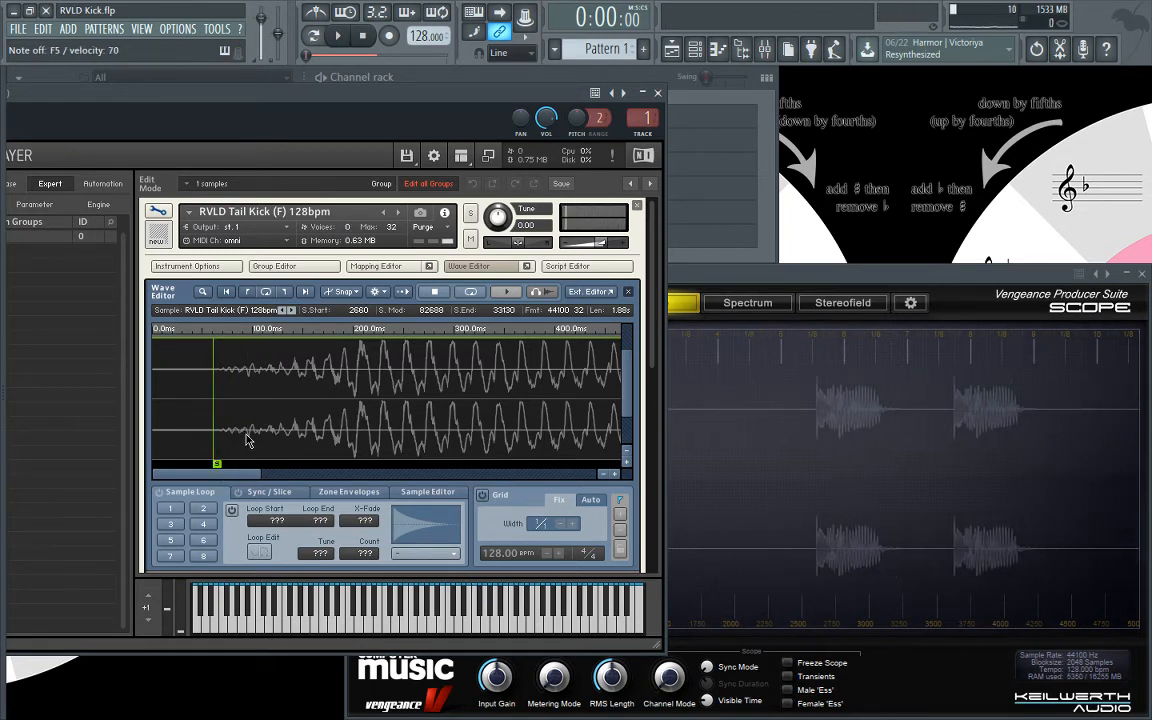
pyautogui.moveTo(626, 457); pyautogui.dragTo(629, 459)
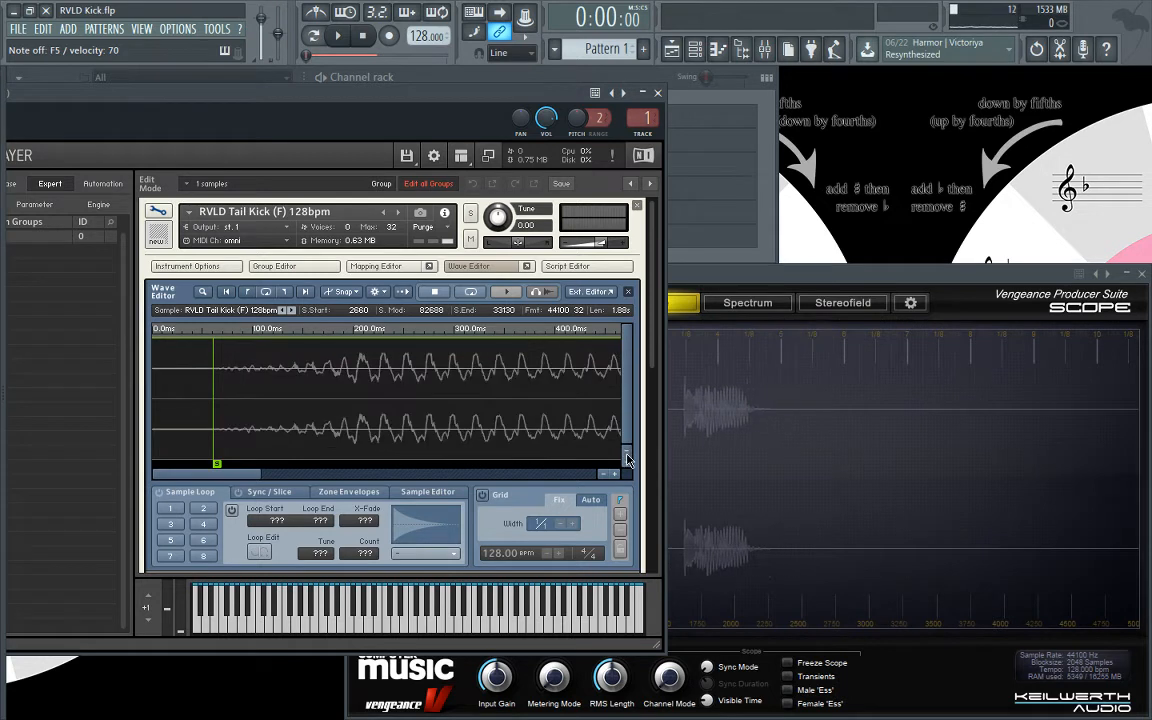
pyautogui.click(604, 476)
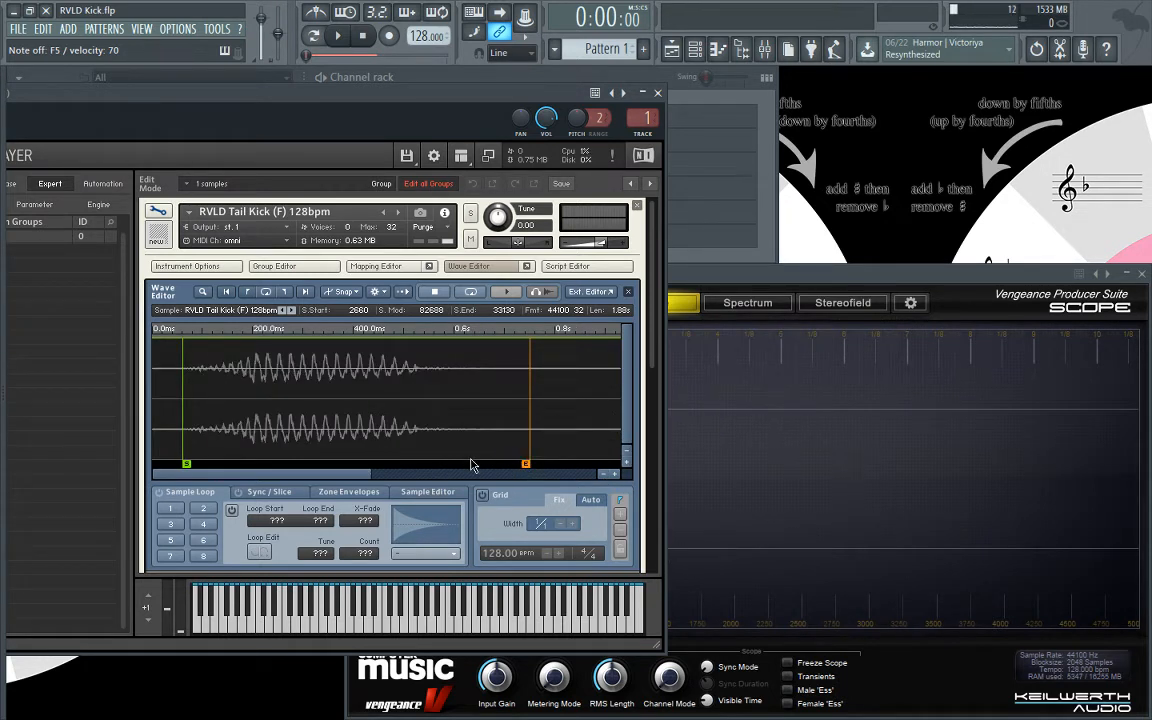
pyautogui.moveTo(522, 465)
pyautogui.mouseDown()
pyautogui.moveTo(432, 465)
pyautogui.moveTo(475, 464)
pyautogui.mouseUp()
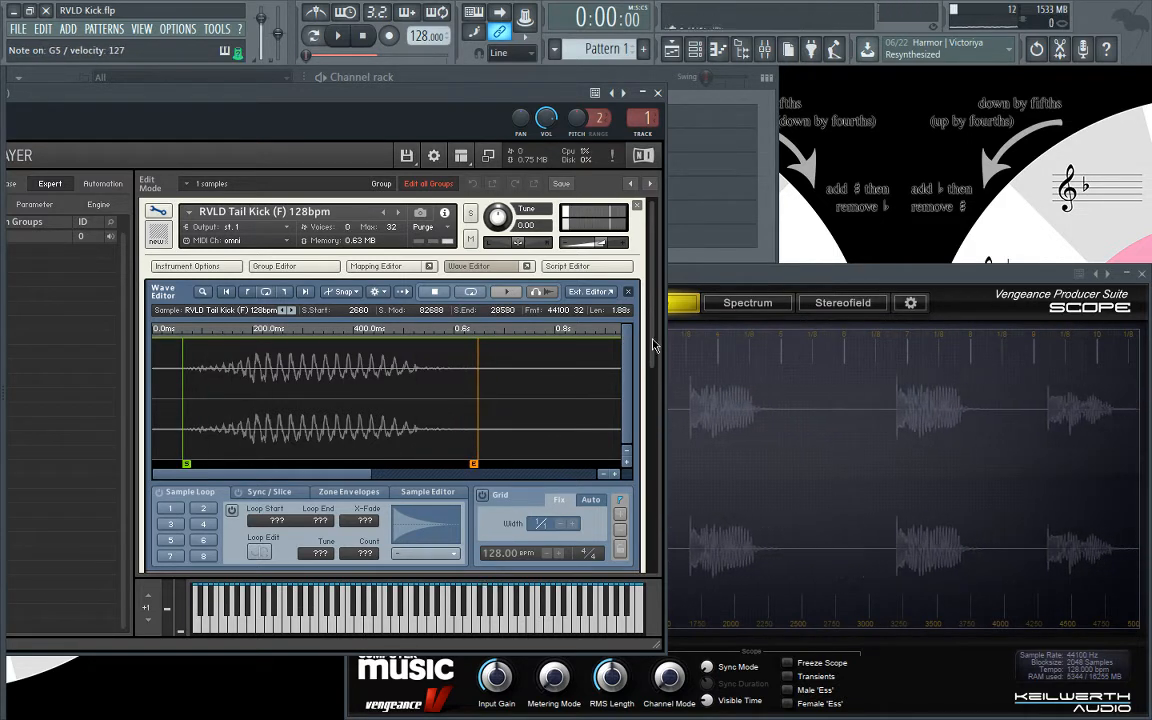
# - Set the tail's time machine Speed to 80.0 % and Tr.Size to 2.7k, and enable Legato
pyautogui.moveTo(653, 349); pyautogui.dragTo(651, 430)
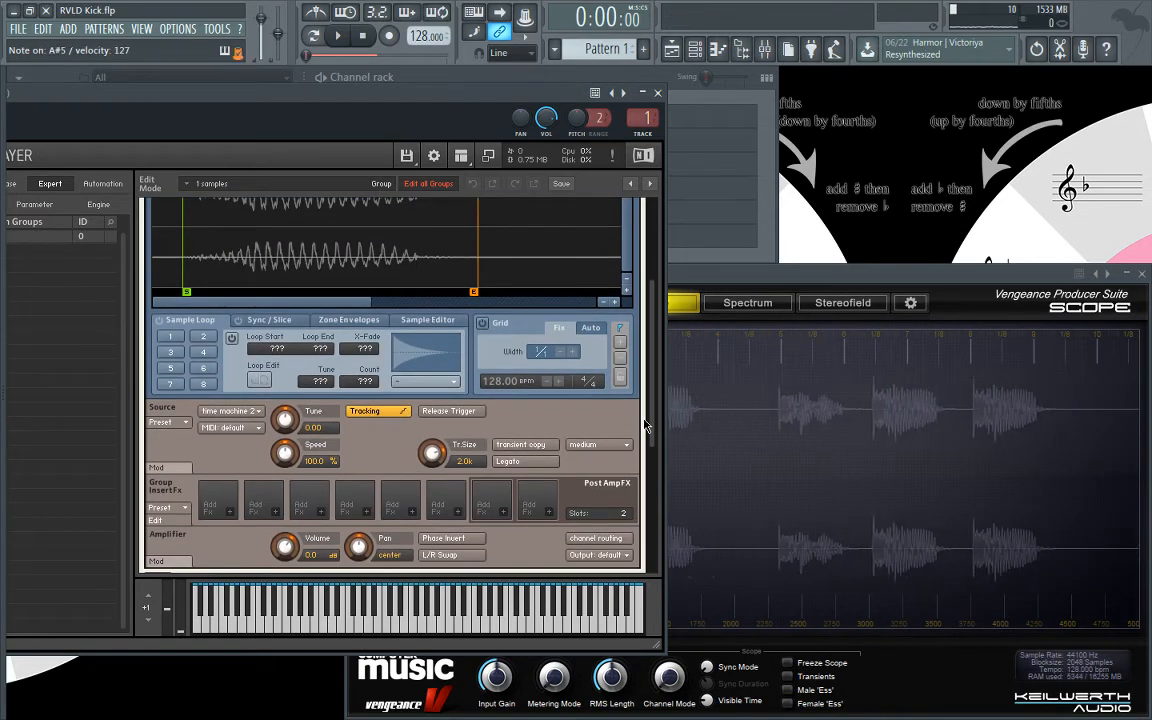
pyautogui.moveTo(285, 454); pyautogui.dragTo(277, 481)
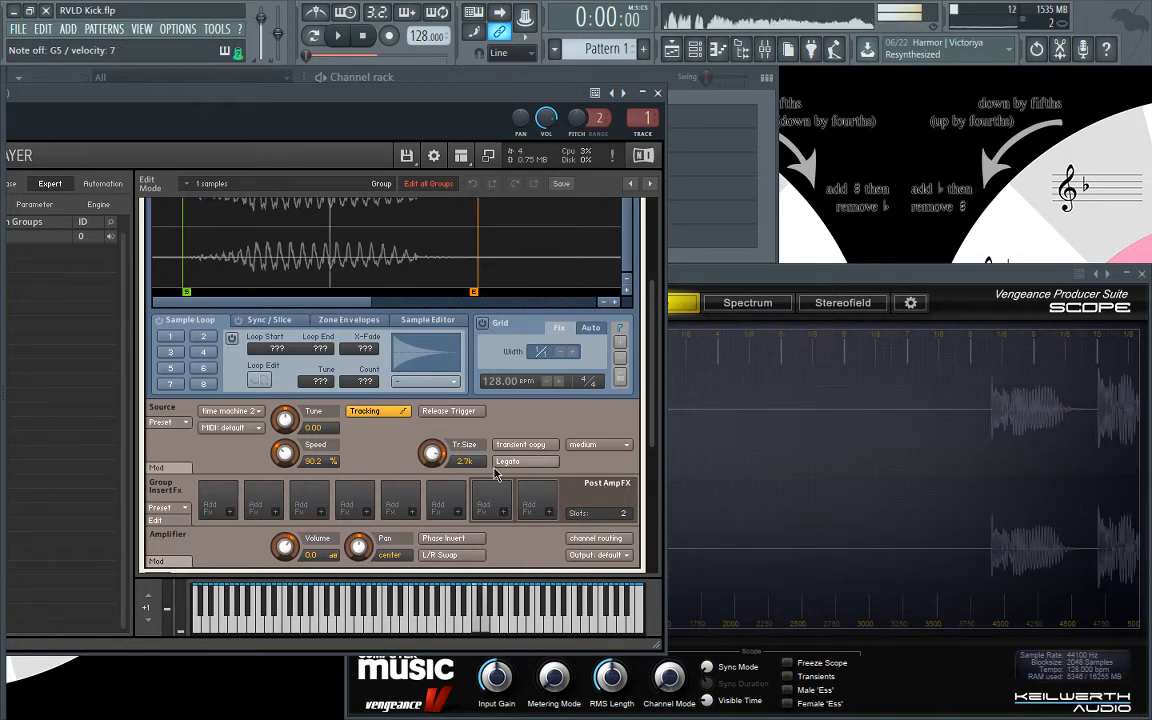
pyautogui.click(501, 463)
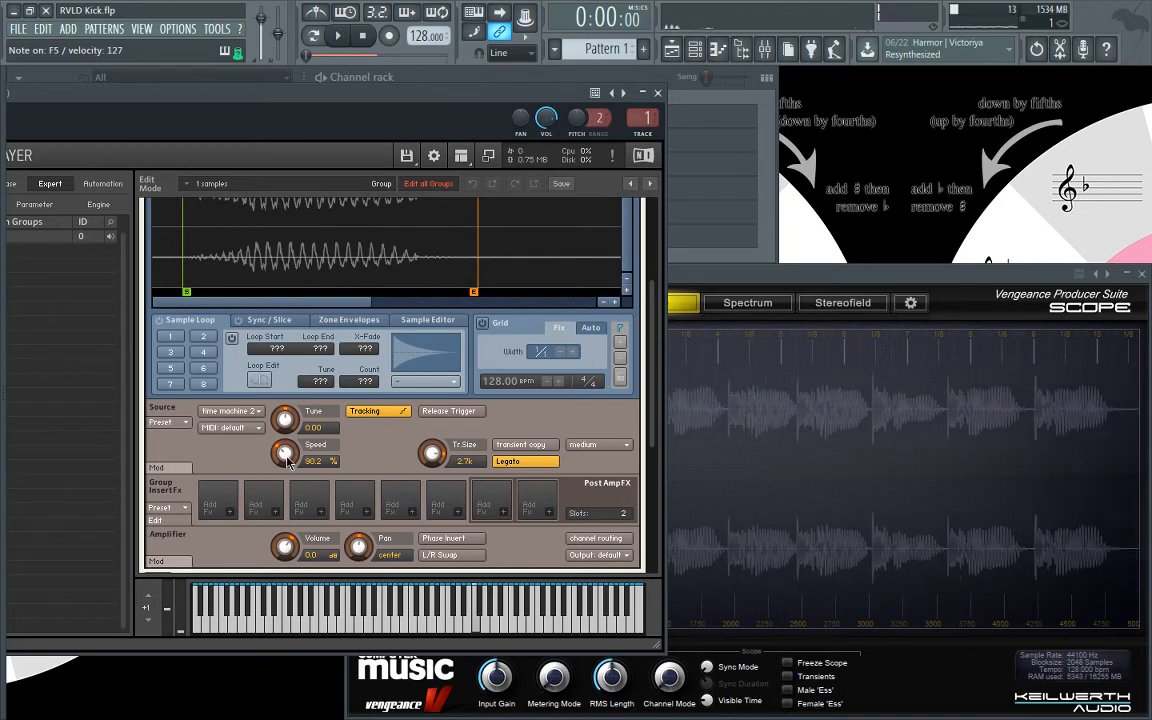
pyautogui.moveTo(284, 456); pyautogui.dragTo(286, 469)
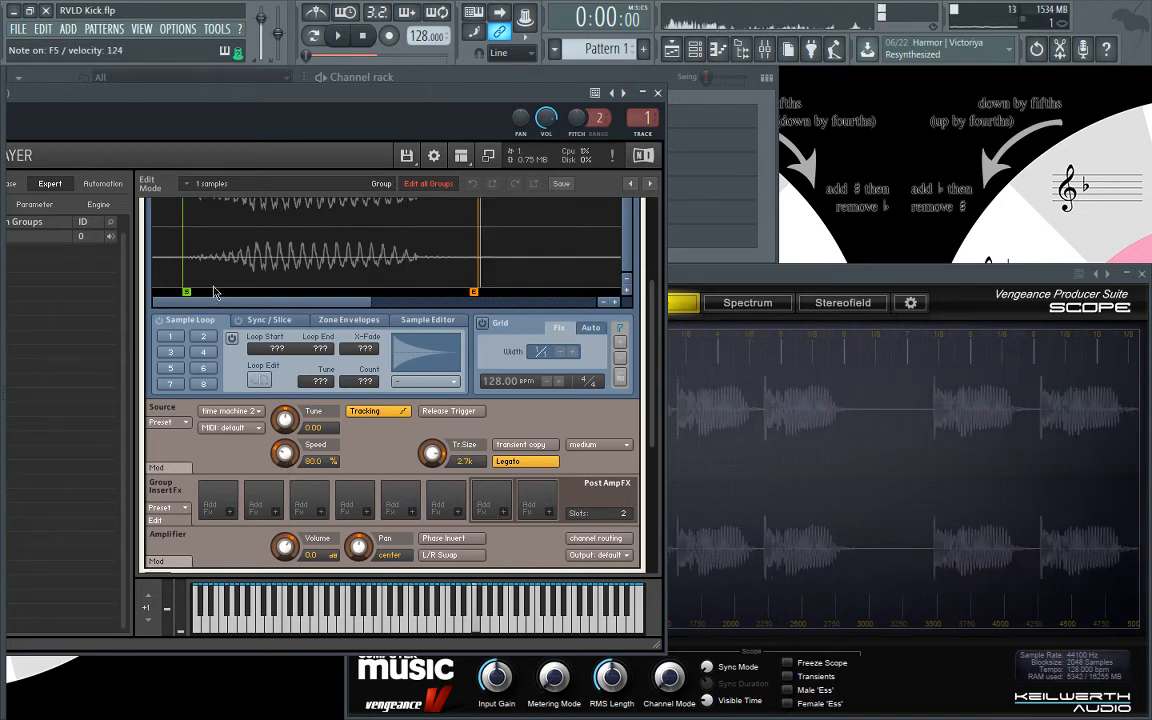
# - Nudge the tail's sample start slightly further into the waveform while listening to the kick
pyautogui.moveTo(186, 292); pyautogui.dragTo(200, 291)
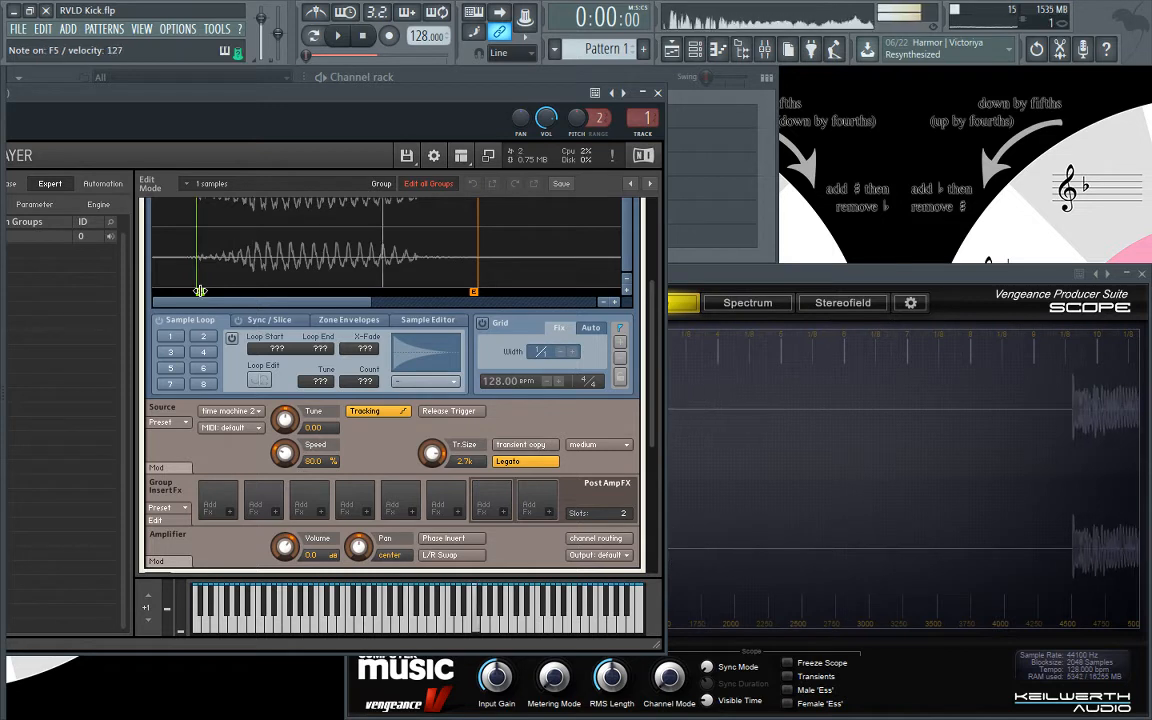
pyautogui.moveTo(200, 291); pyautogui.dragTo(193, 291)
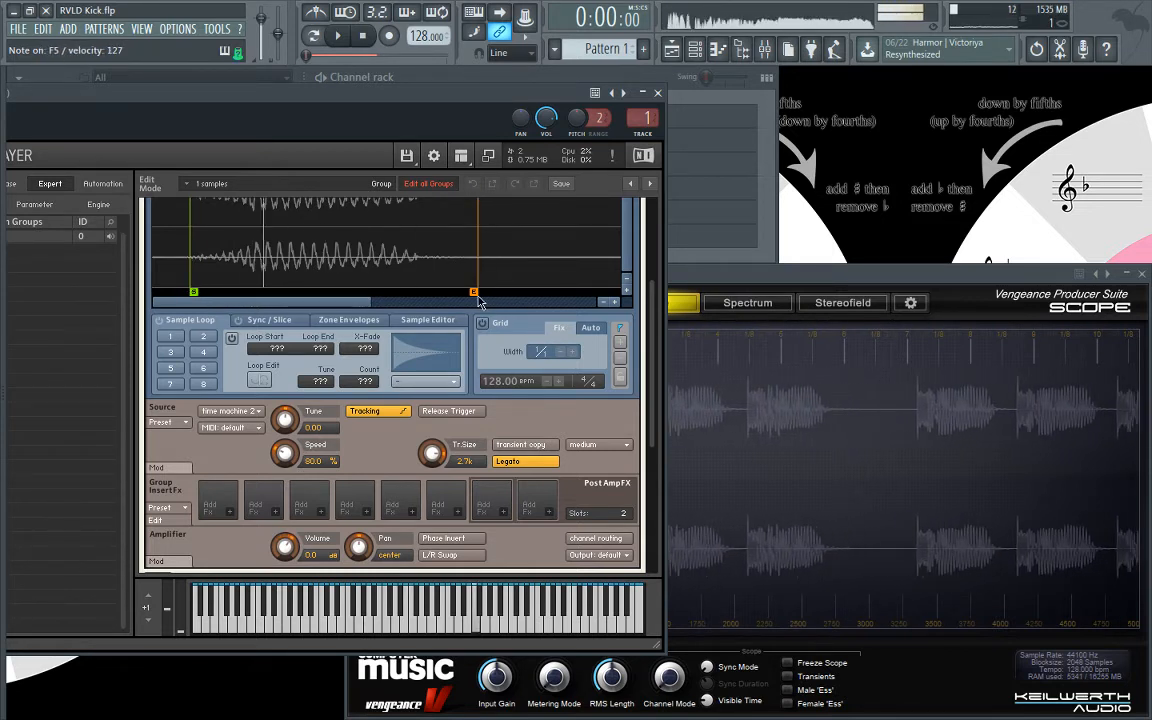
# - Pull the tail's sample end in to about 26200
pyautogui.moveTo(474, 293); pyautogui.dragTo(446, 292)
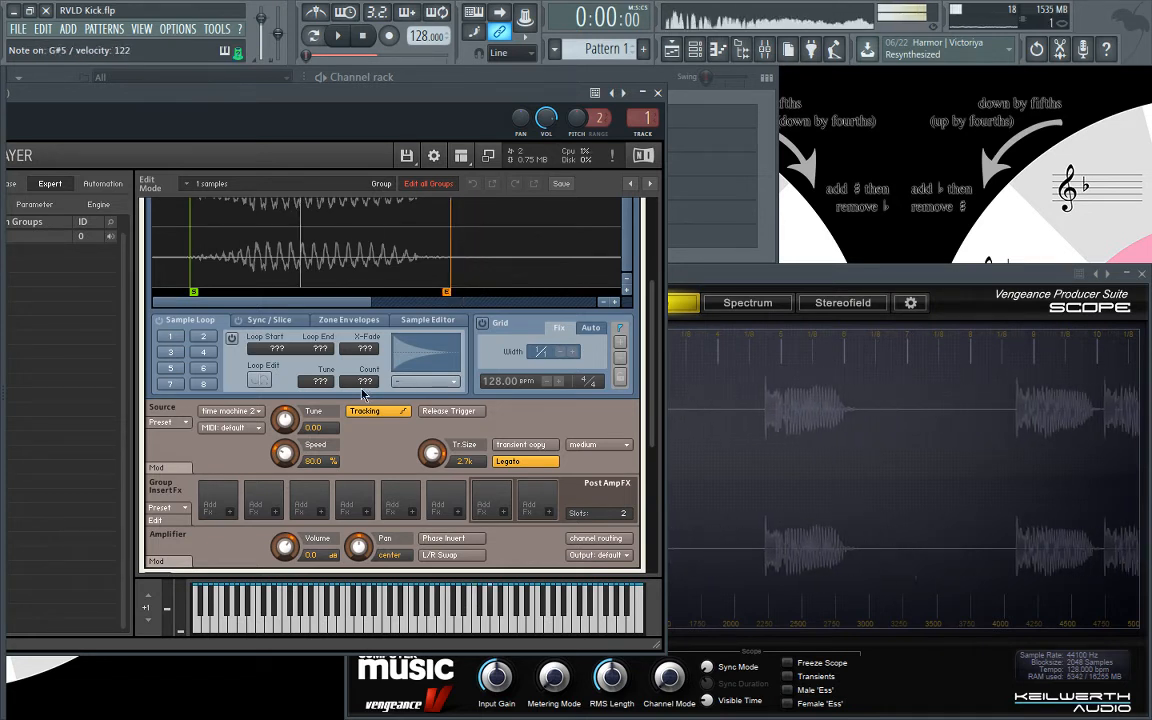
# - Draw an ascending chromatic run of beat-long notes from F5 to C6 in the RVLD Konktakt channel's piano roll, starting at bar 1
pyautogui.click(743, 105)
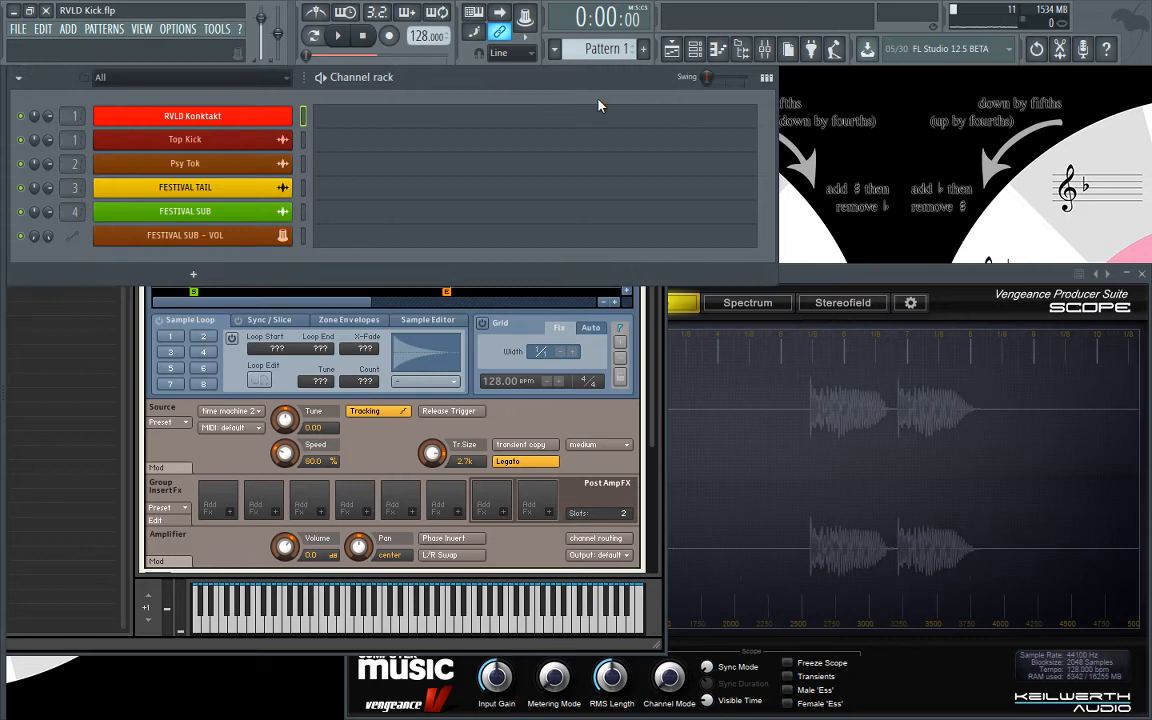
pyautogui.click(346, 122)
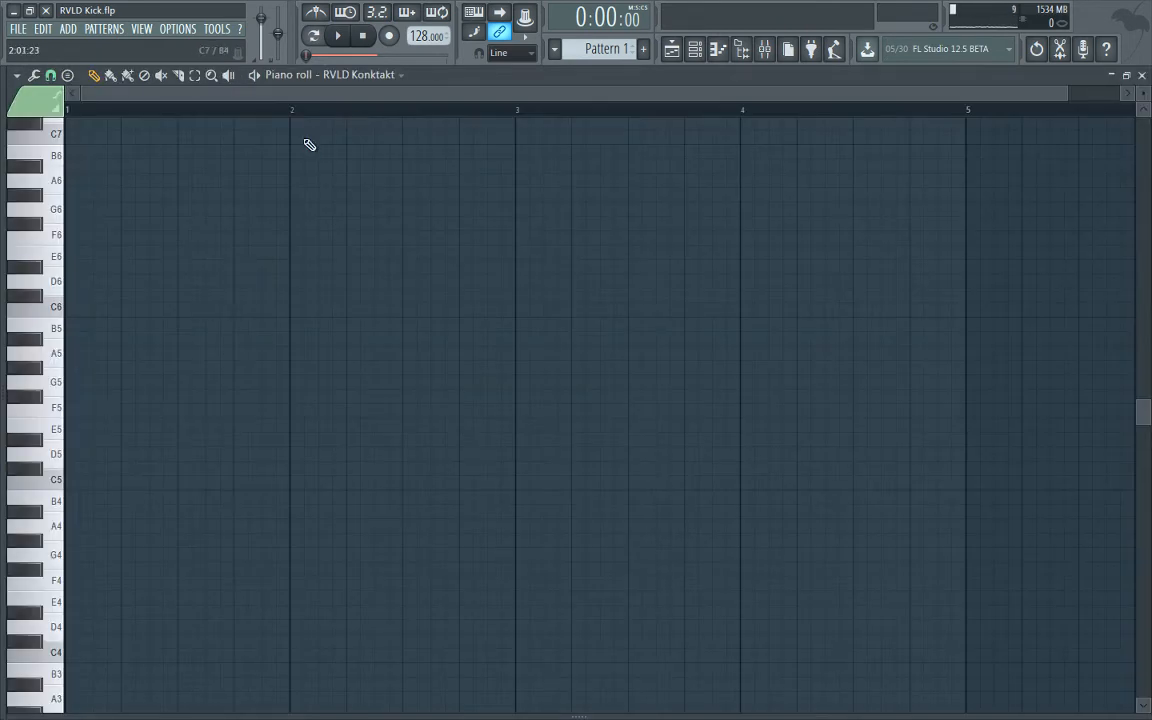
pyautogui.click(74, 412)
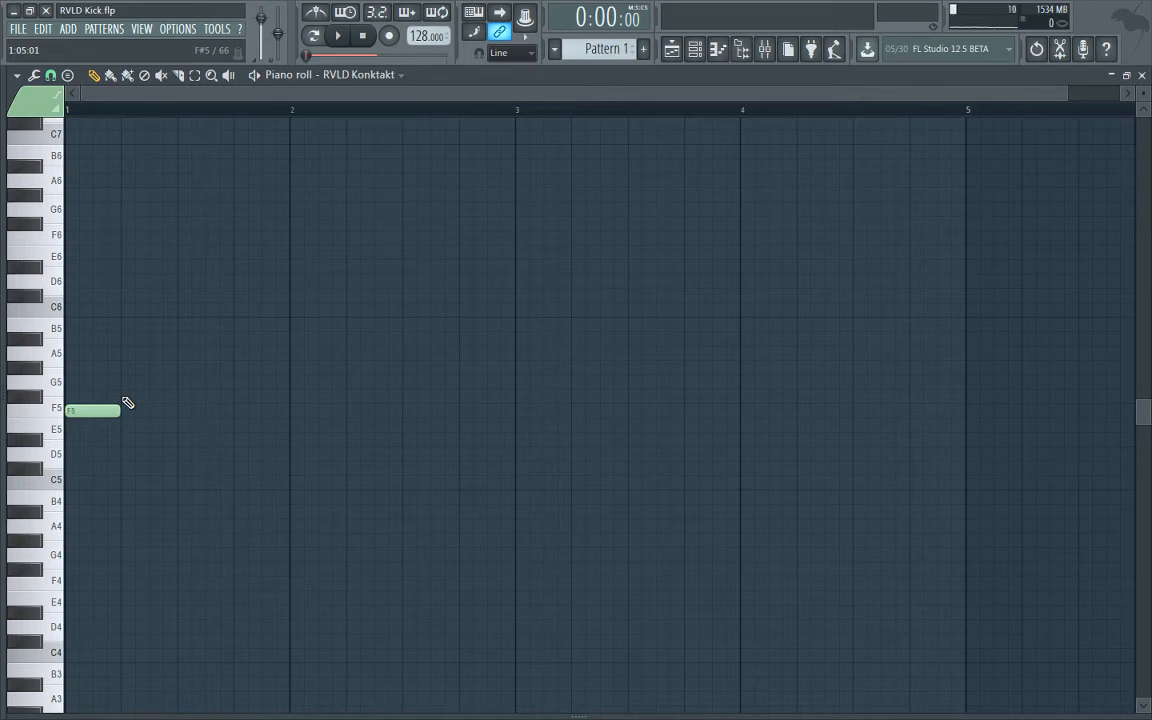
pyautogui.click(124, 396)
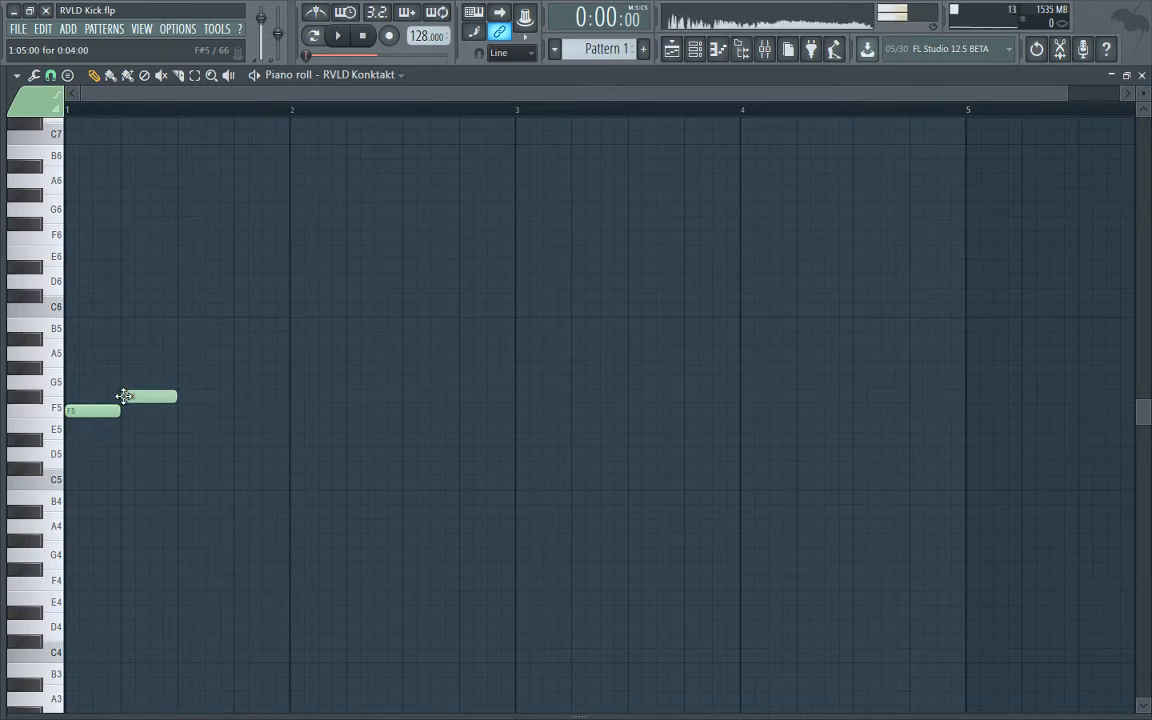
pyautogui.click(185, 382)
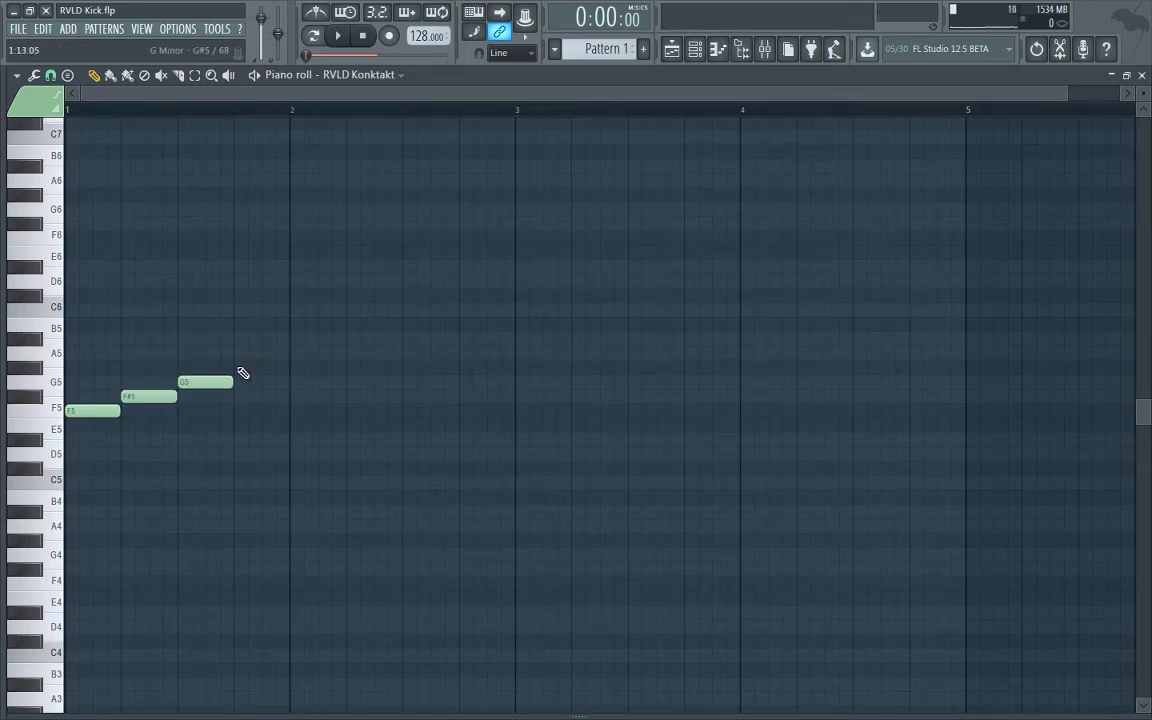
pyautogui.click(240, 368)
pyautogui.click(296, 353)
pyautogui.click(352, 338)
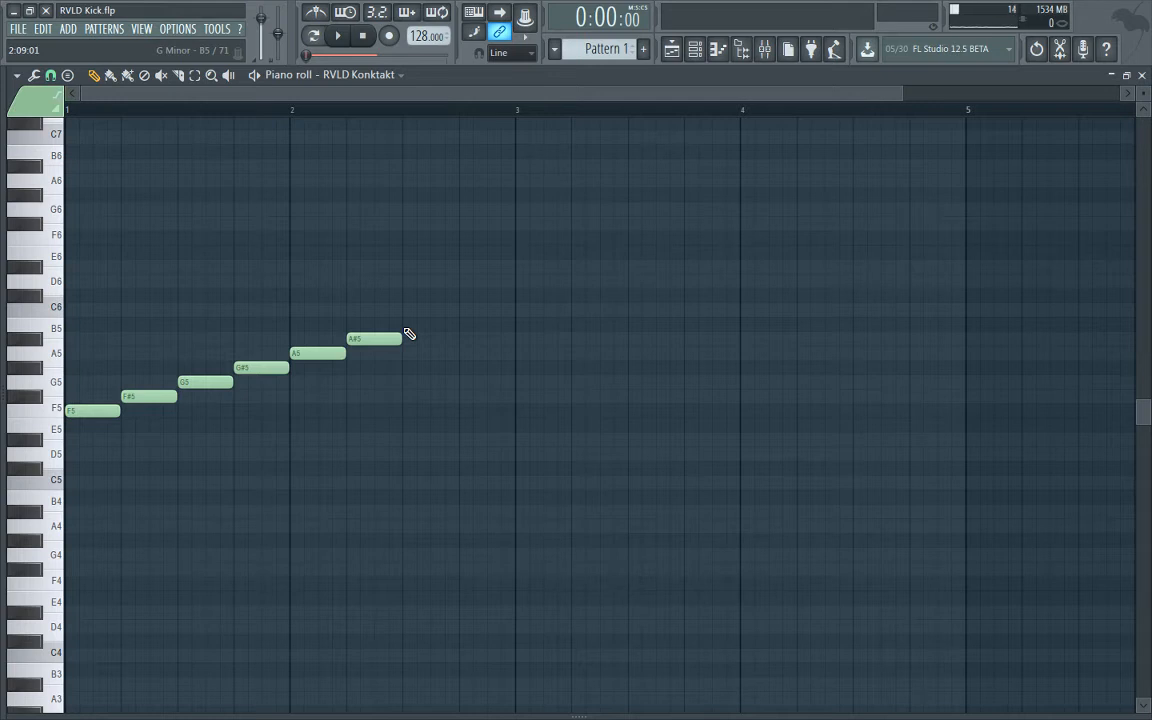
pyautogui.click(436, 324)
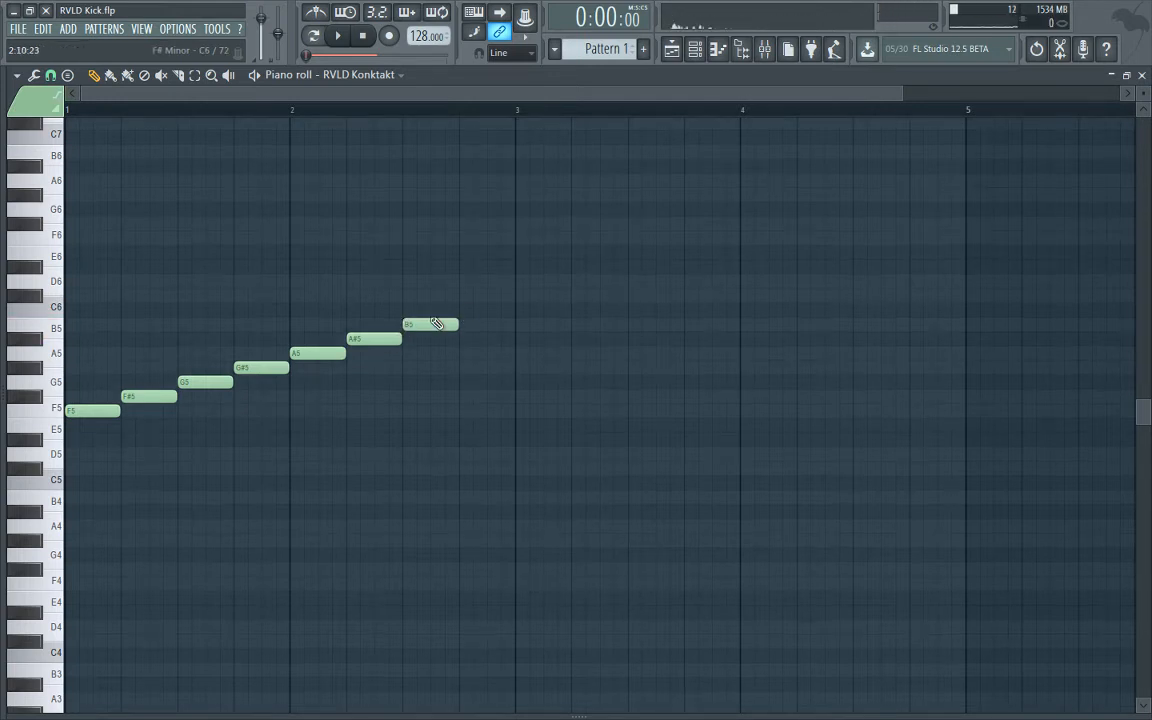
pyautogui.click(465, 309)
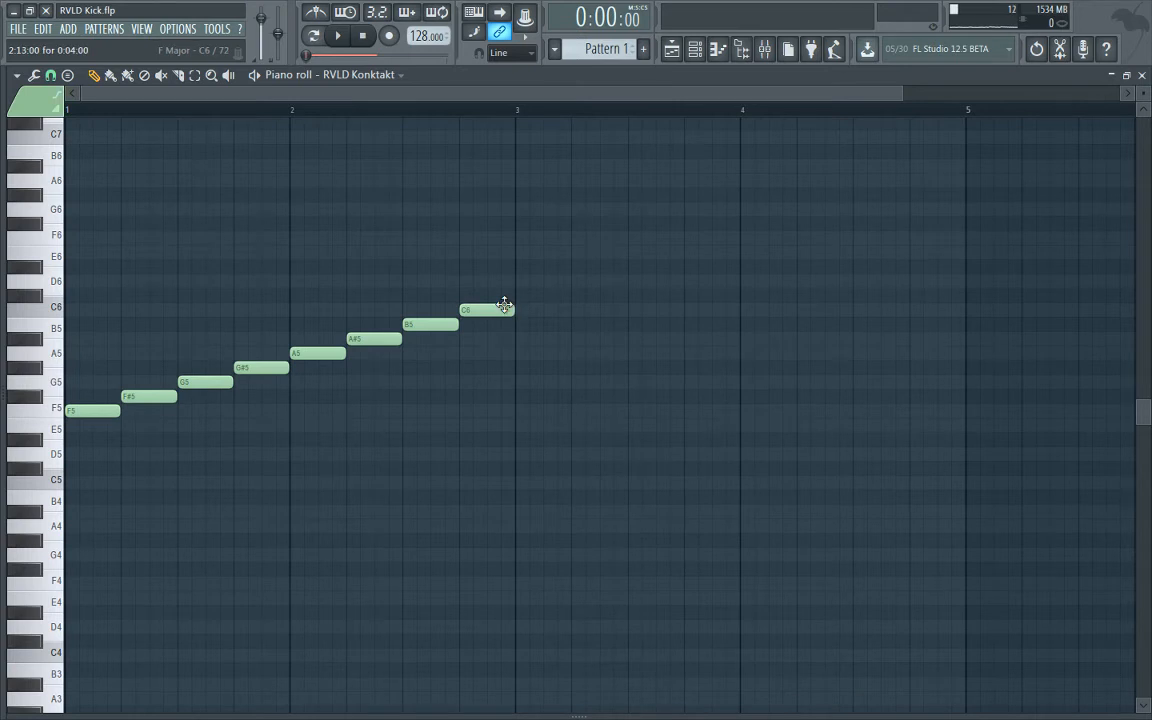
# - Play the chromatic run in pattern mode and close the piano roll
pyautogui.press('space')
pyautogui.click(314, 38)
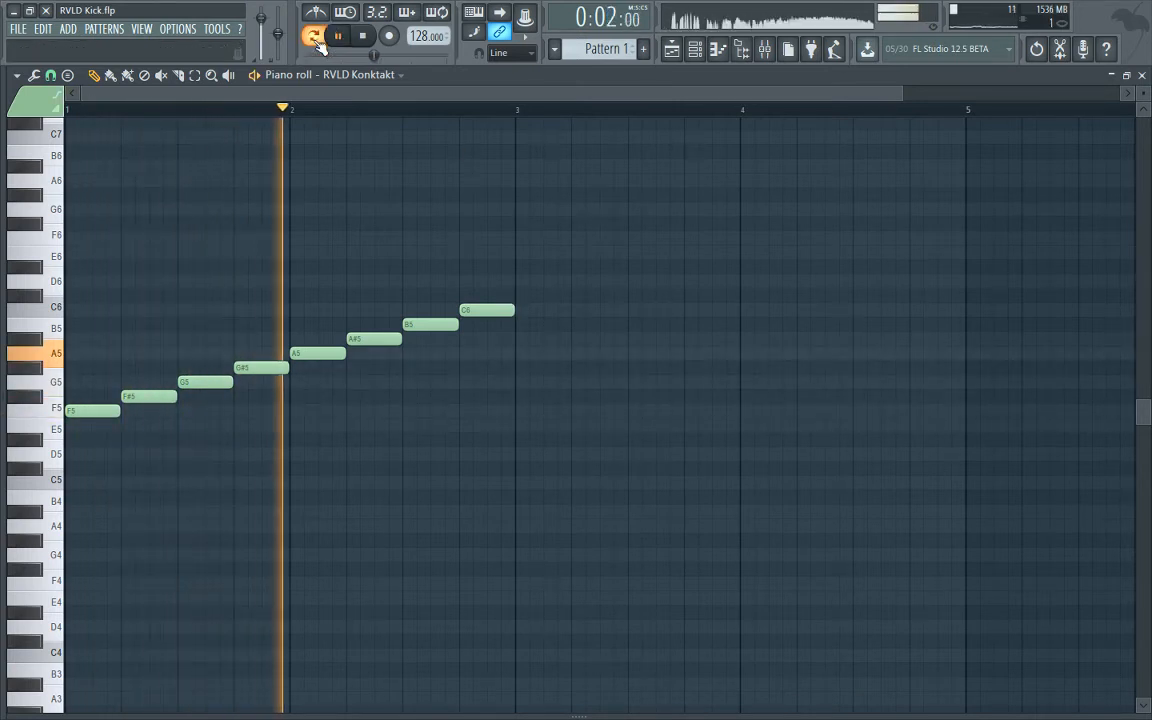
pyautogui.click(1142, 76)
pyautogui.press('space')
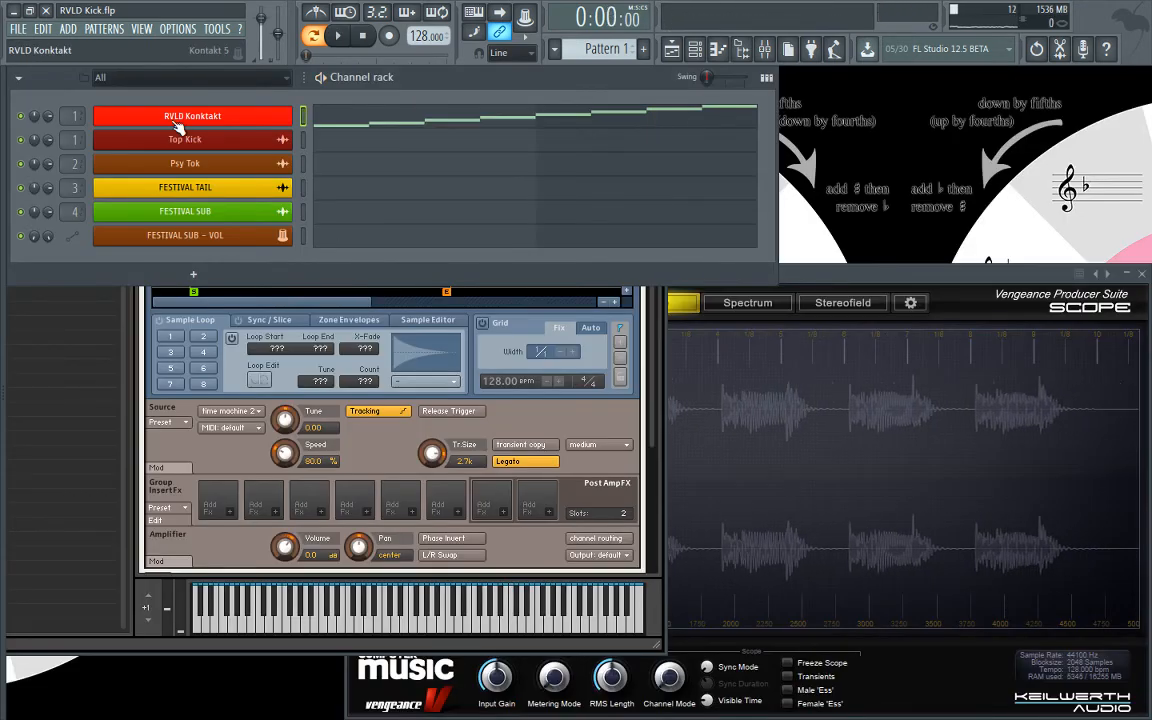
# - Disable Legato in the RVLD tail's source settings and listen to the pattern
pyautogui.click(175, 121)
pyautogui.click(177, 118)
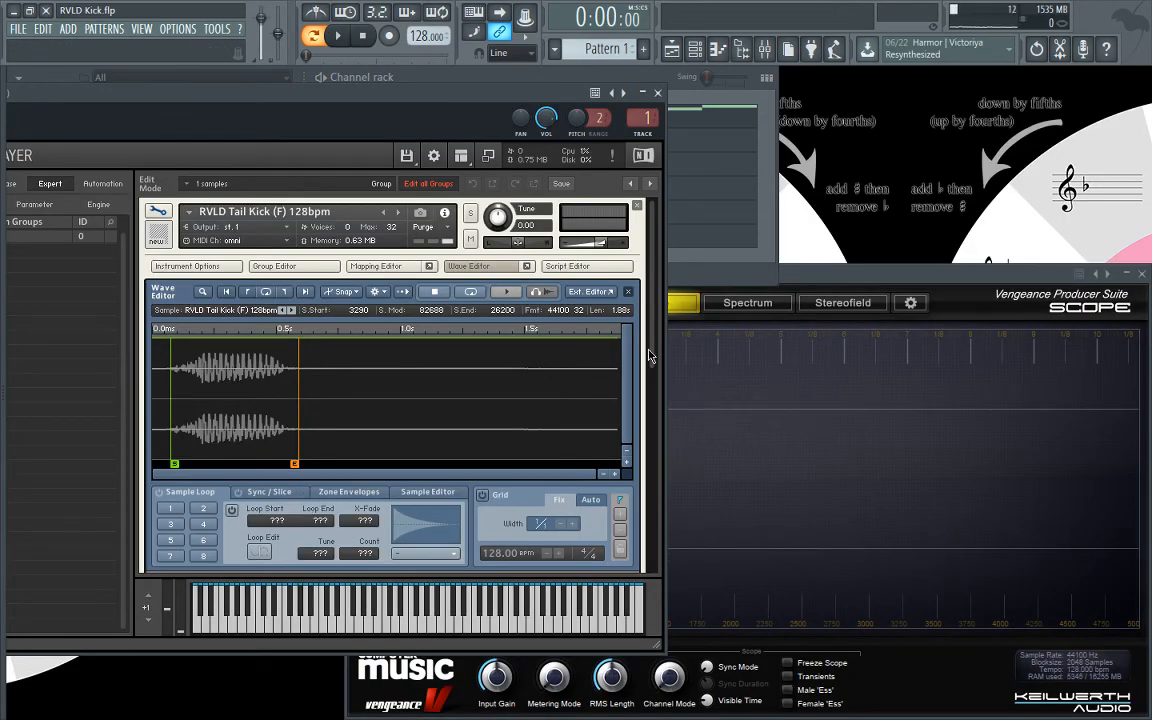
pyautogui.scroll(-1, 655, 397)
pyautogui.moveTo(654, 392); pyautogui.dragTo(657, 466)
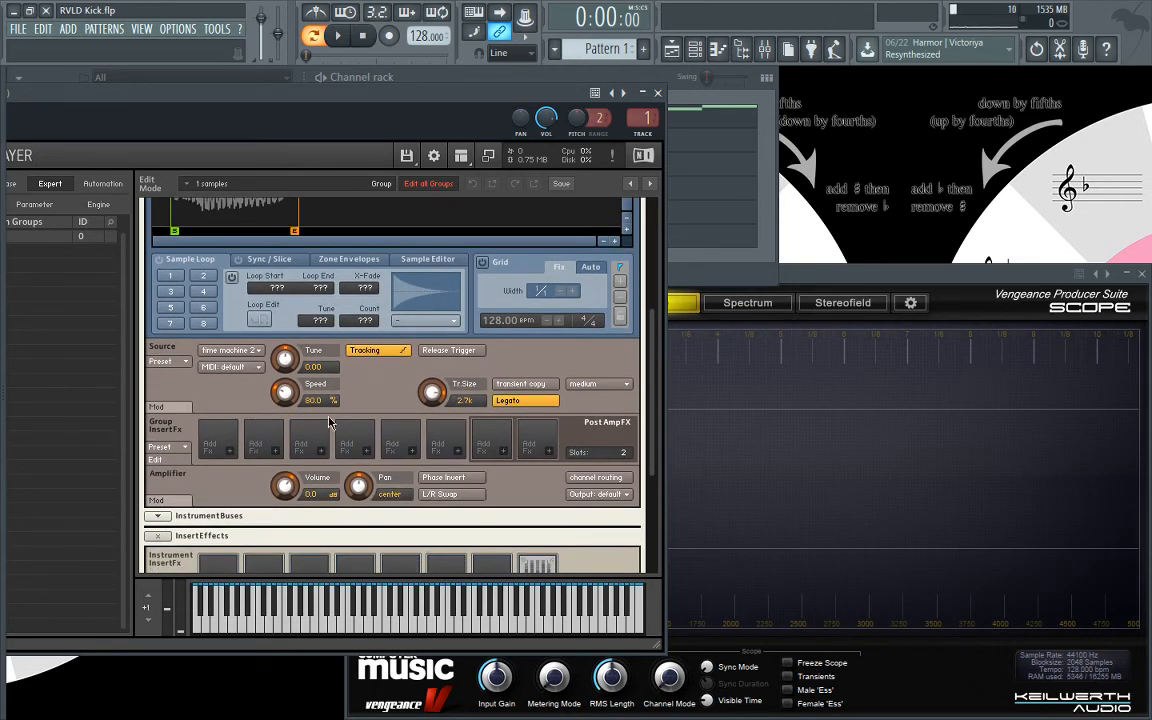
pyautogui.click(527, 401)
pyautogui.press('space')
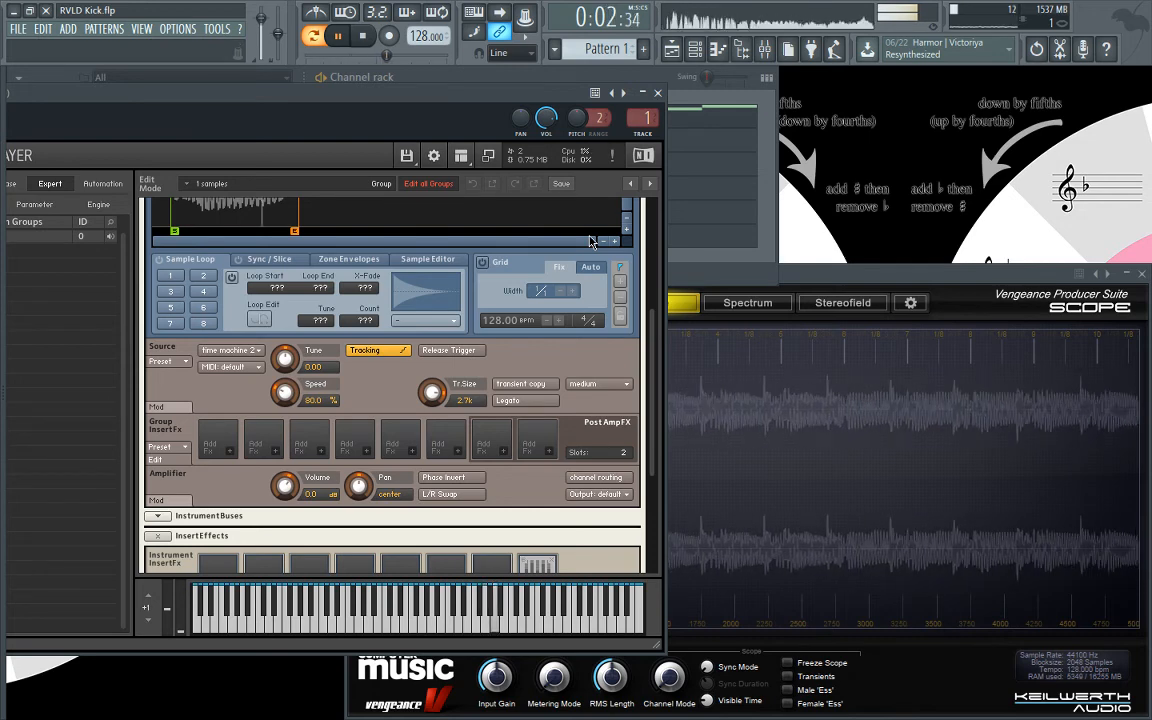
pyautogui.press('space')
# - Fine-tune the tail's sample start to about 3219 while the pattern plays
pyautogui.moveTo(647, 370); pyautogui.dragTo(647, 311)
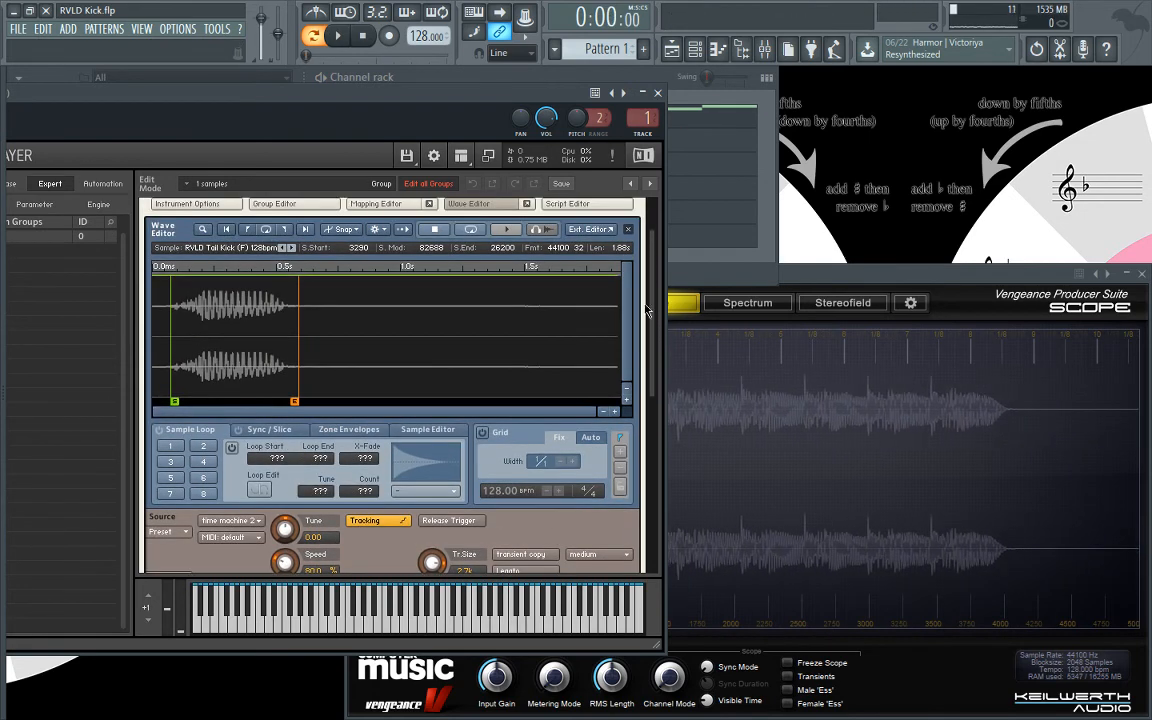
pyautogui.click(616, 413)
pyautogui.click(616, 413)
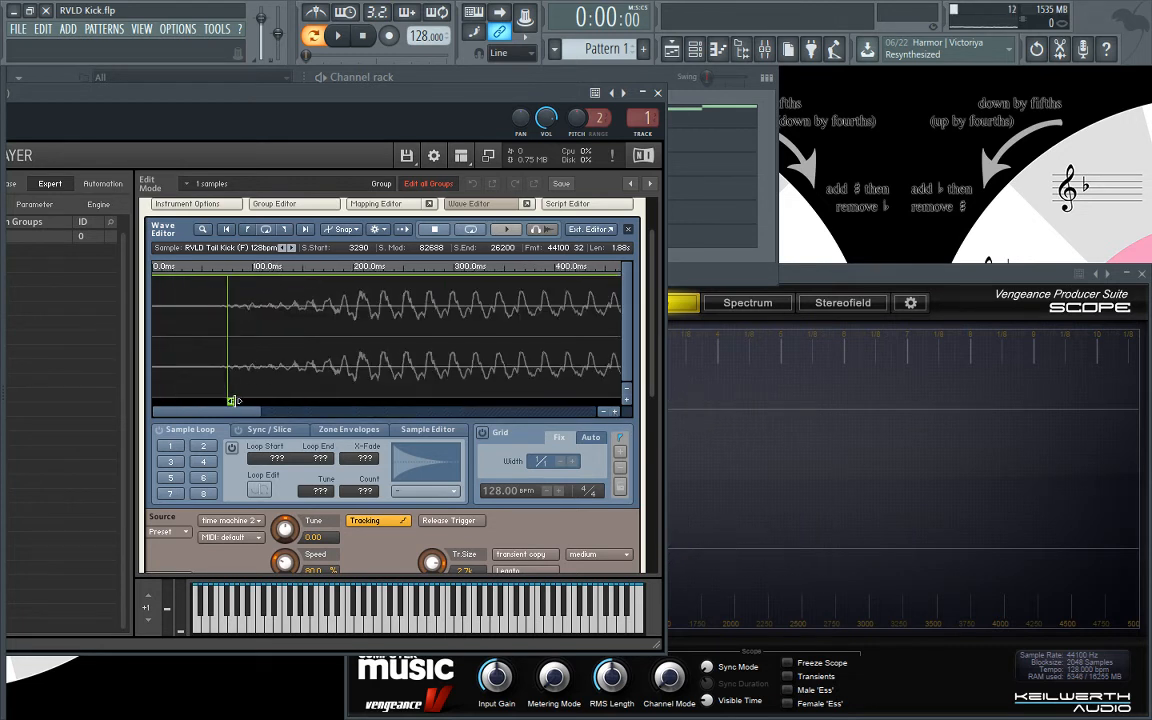
pyautogui.moveTo(229, 401); pyautogui.dragTo(228, 401)
pyautogui.press('space')
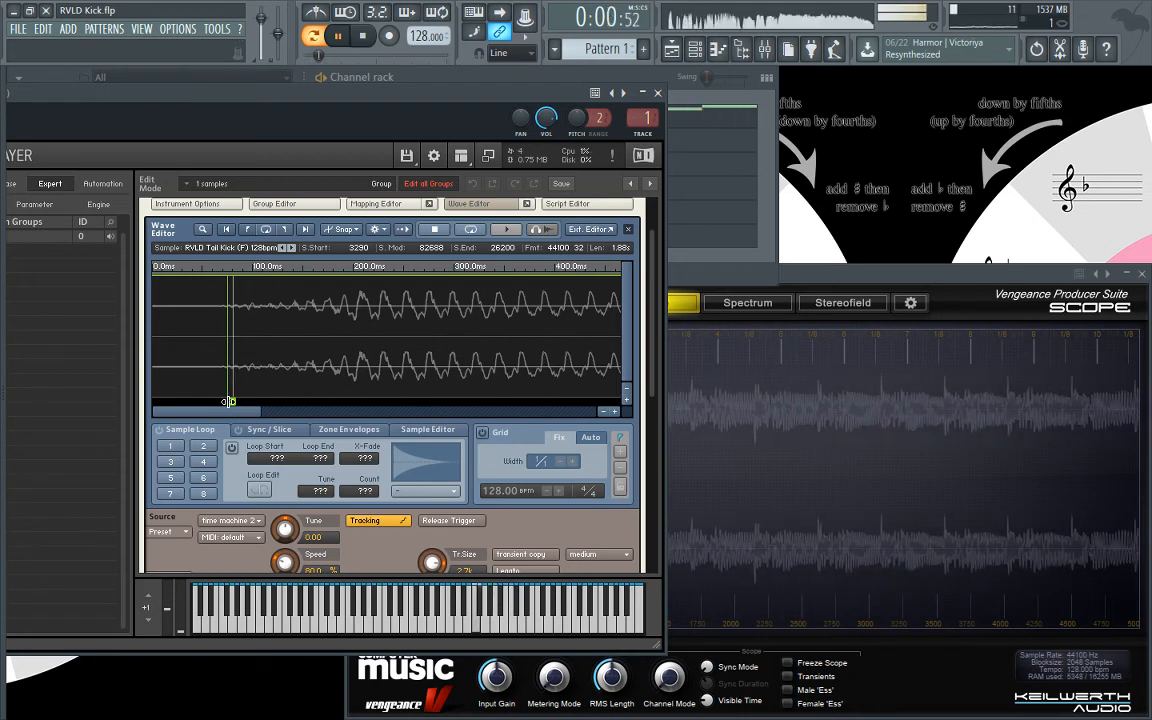
pyautogui.moveTo(229, 401); pyautogui.dragTo(225, 401)
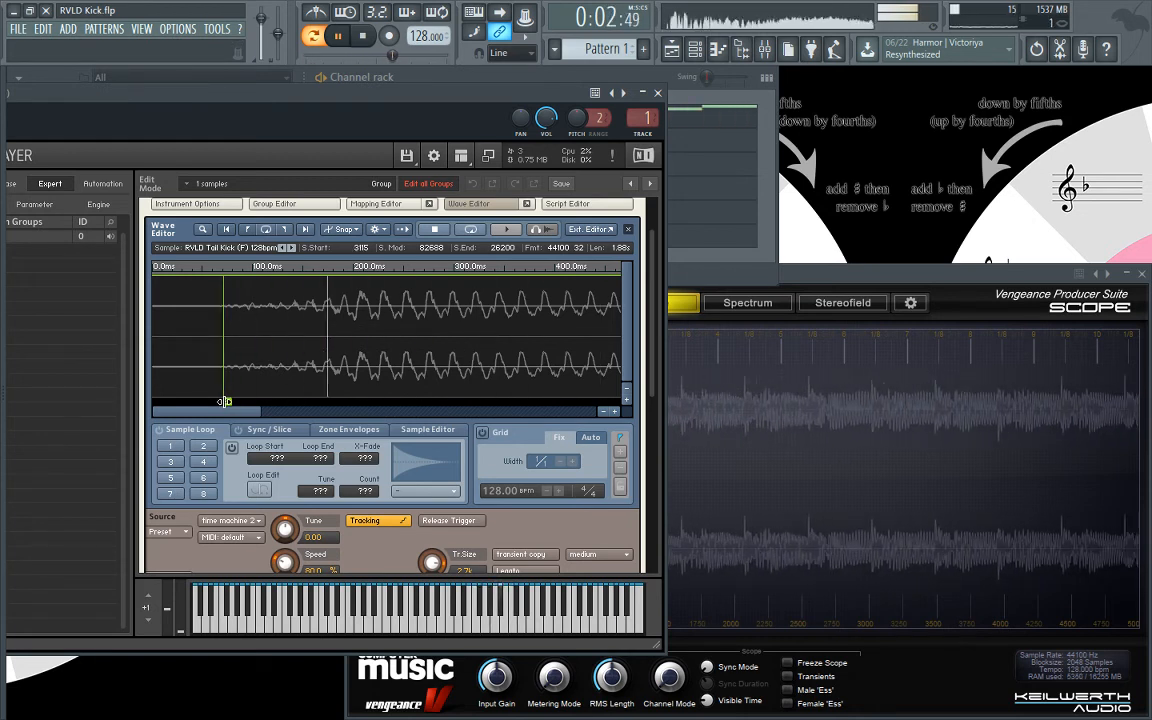
pyautogui.click(614, 411)
pyautogui.click(614, 411)
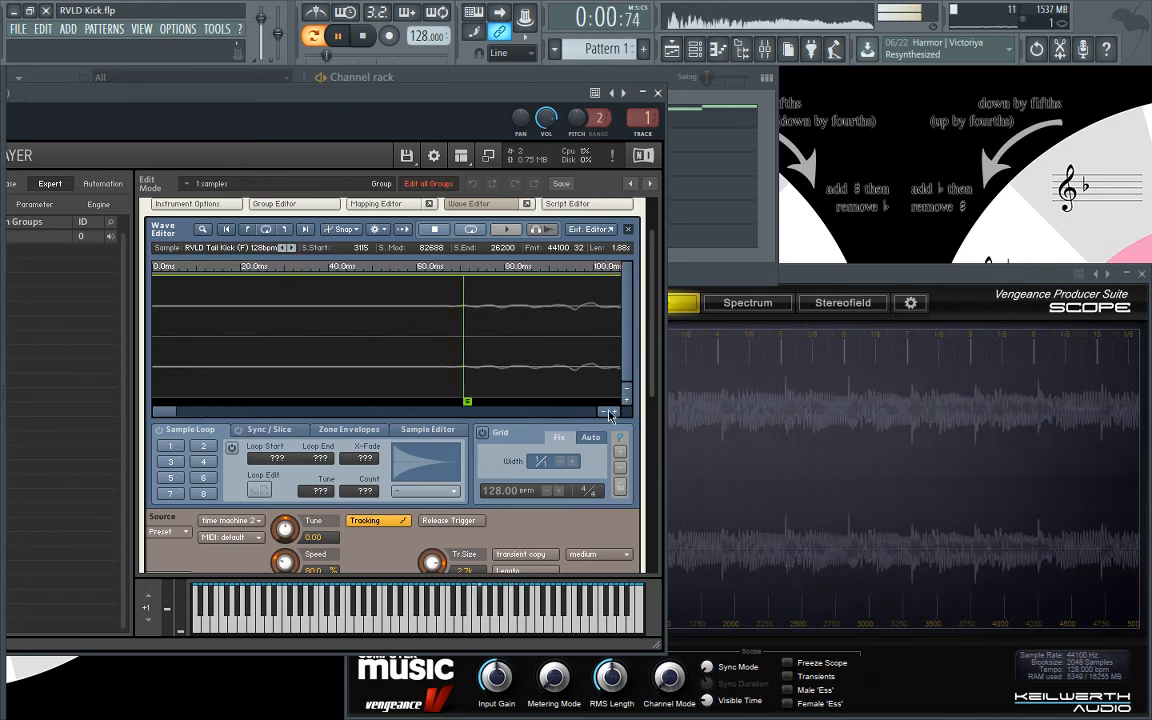
pyautogui.moveTo(468, 401); pyautogui.dragTo(478, 401)
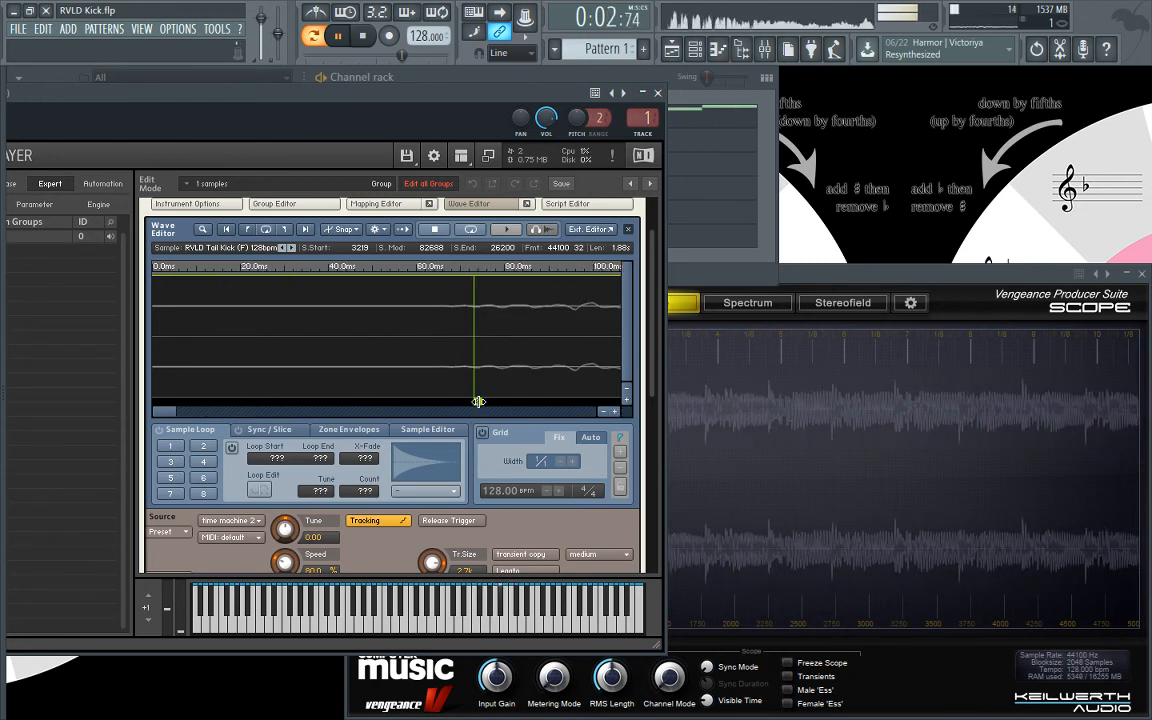
pyautogui.click(604, 412)
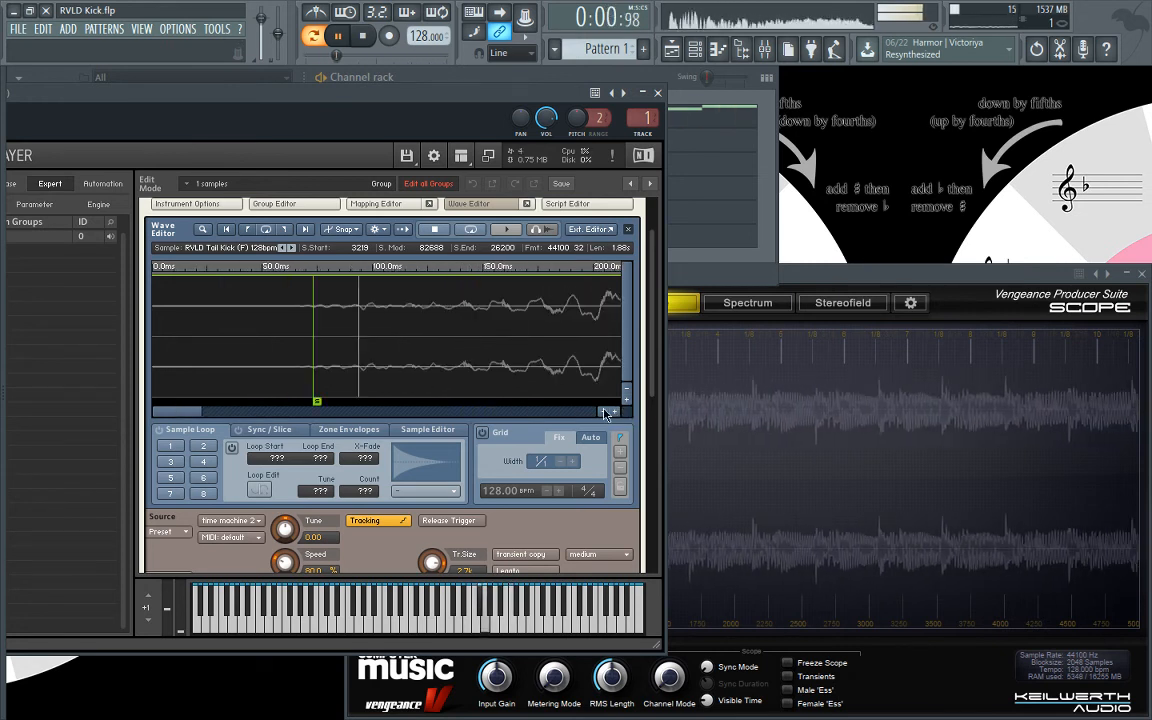
pyautogui.click(604, 412)
pyautogui.click(604, 412)
pyautogui.click(604, 412)
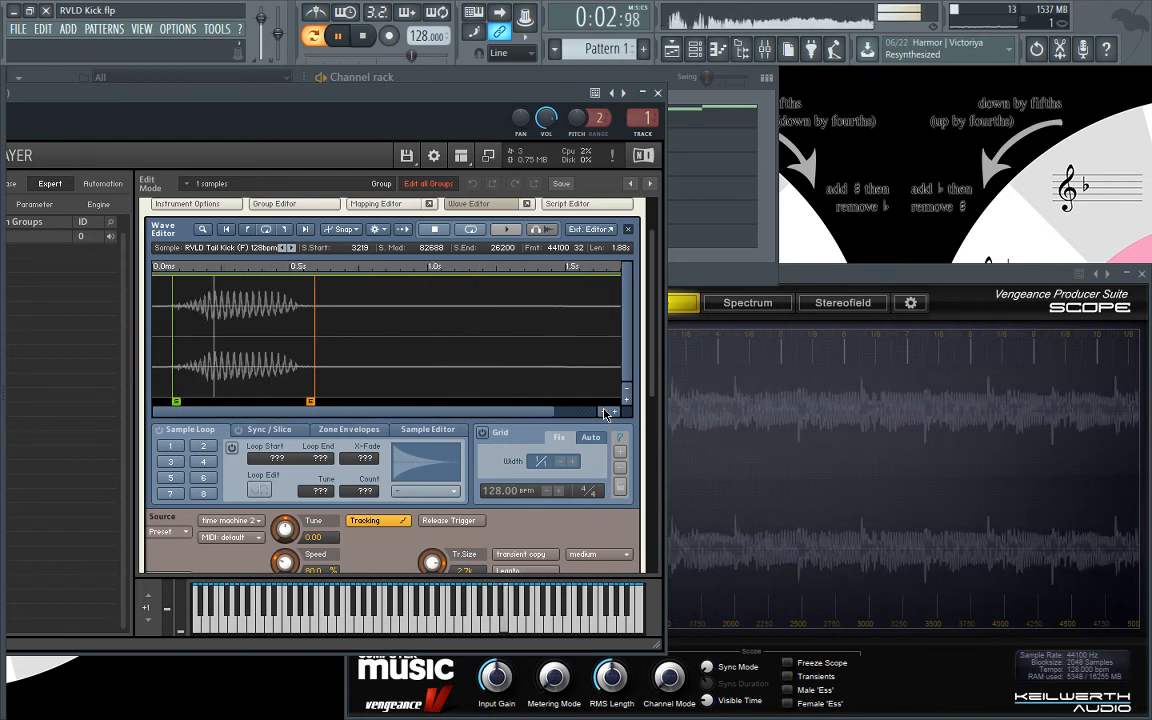
pyautogui.press('space')
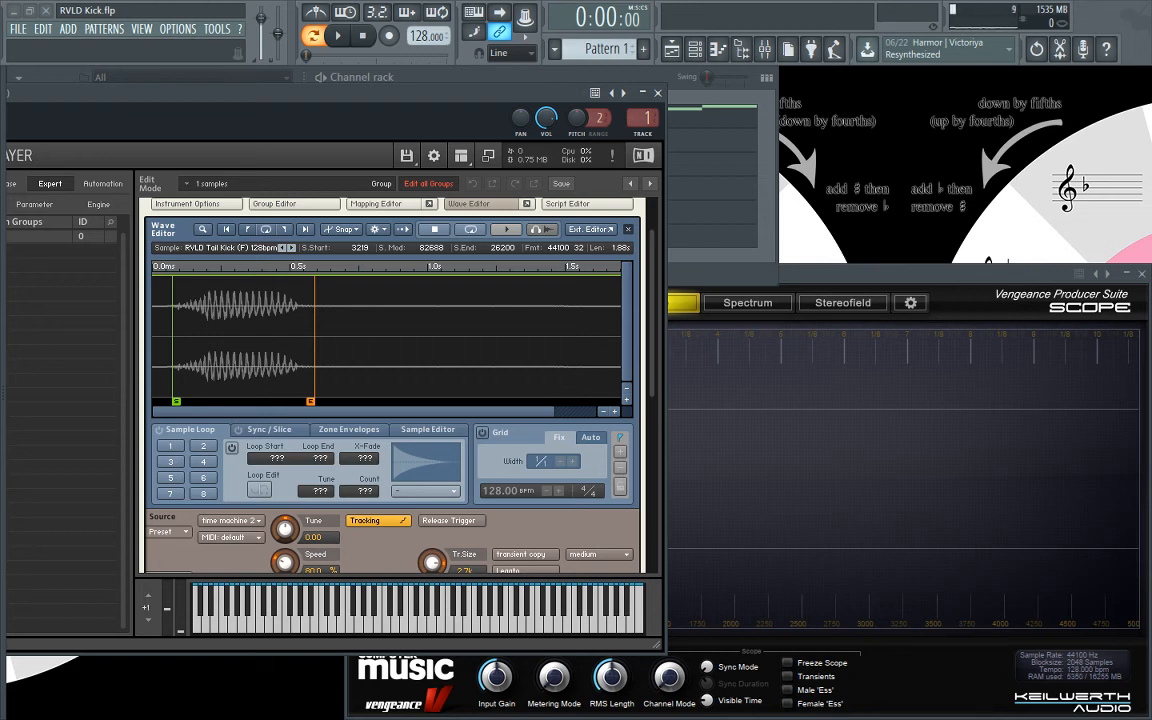
# - Try the tail with the time machine source mode against the pattern, and return it to time machine 2
pyautogui.click(220, 520)
pyautogui.click(211, 576)
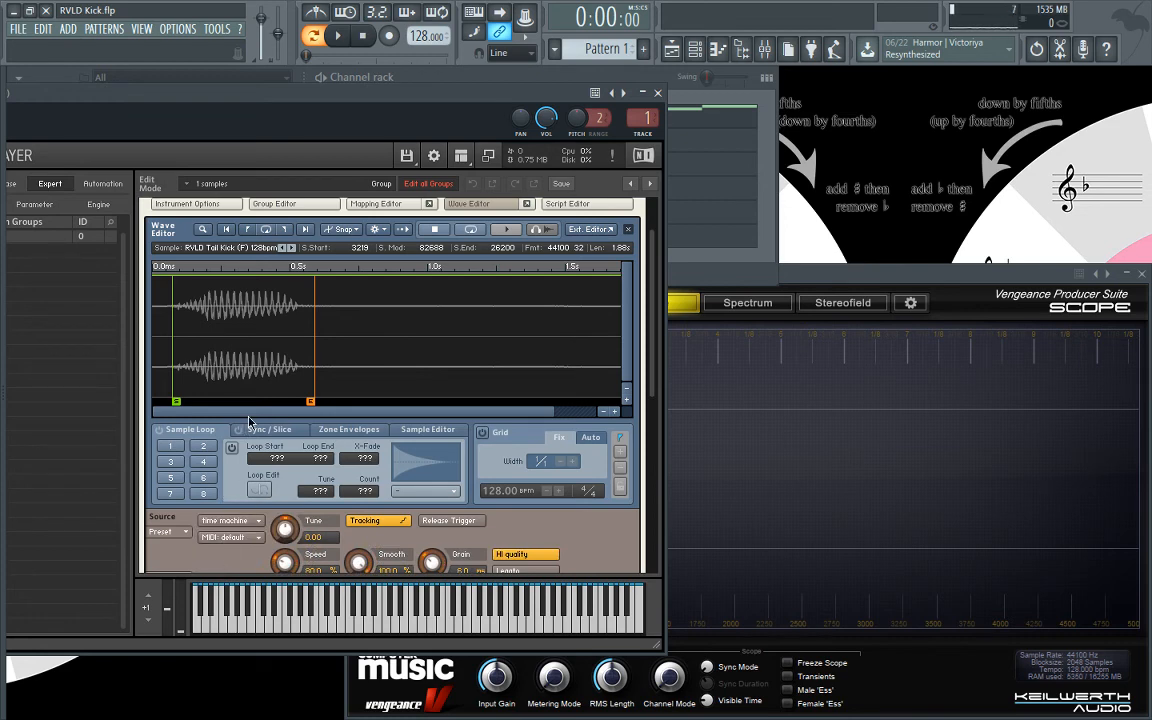
pyautogui.moveTo(246, 93); pyautogui.dragTo(272, 92)
pyautogui.press('space')
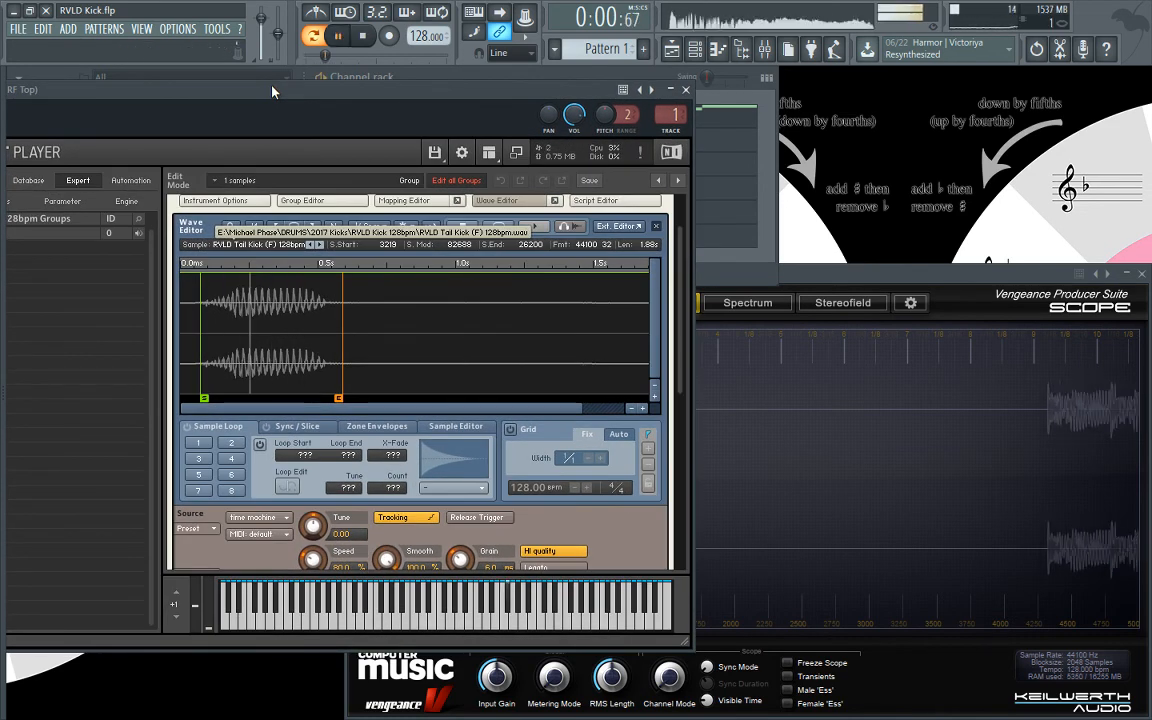
pyautogui.press('space')
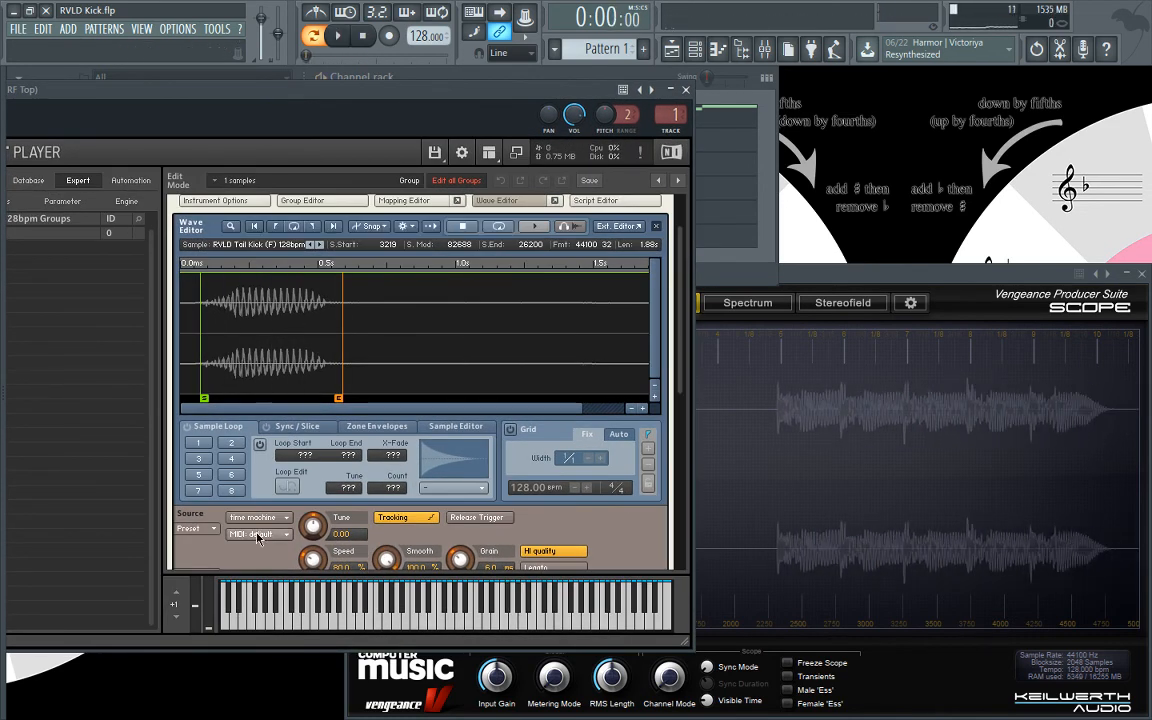
pyautogui.click(257, 517)
pyautogui.click(253, 577)
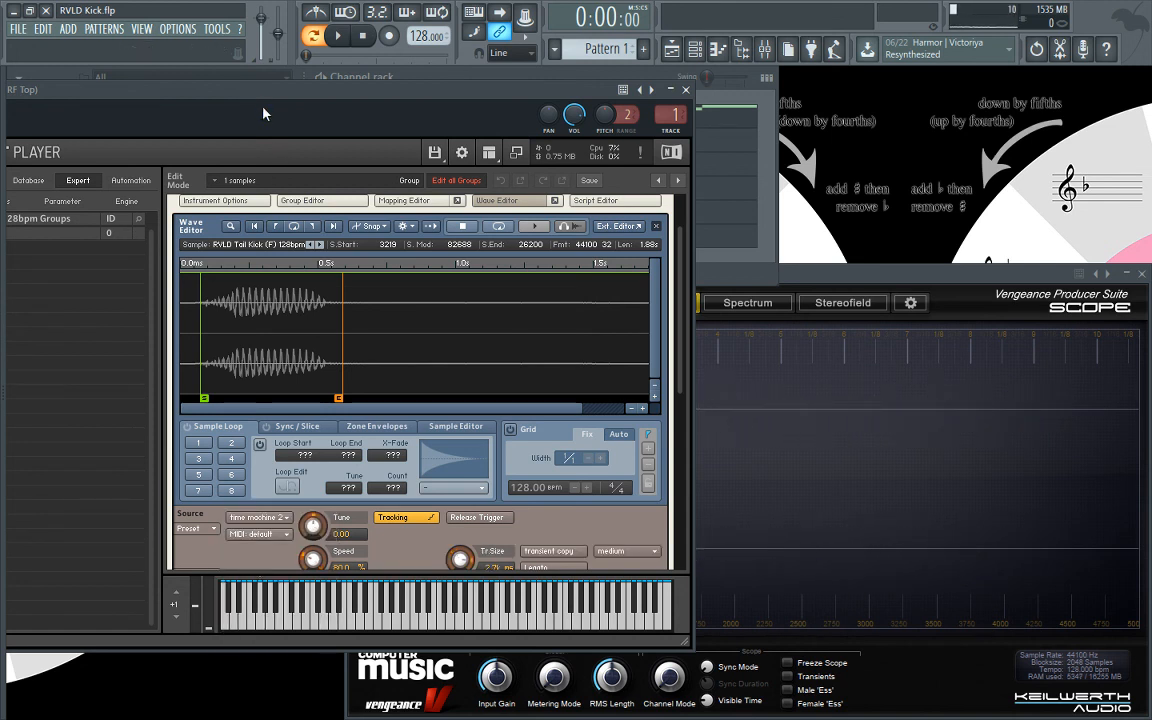
# - Move the tail's sample start further in to about 4115 while listening to the pattern
pyautogui.press('space')
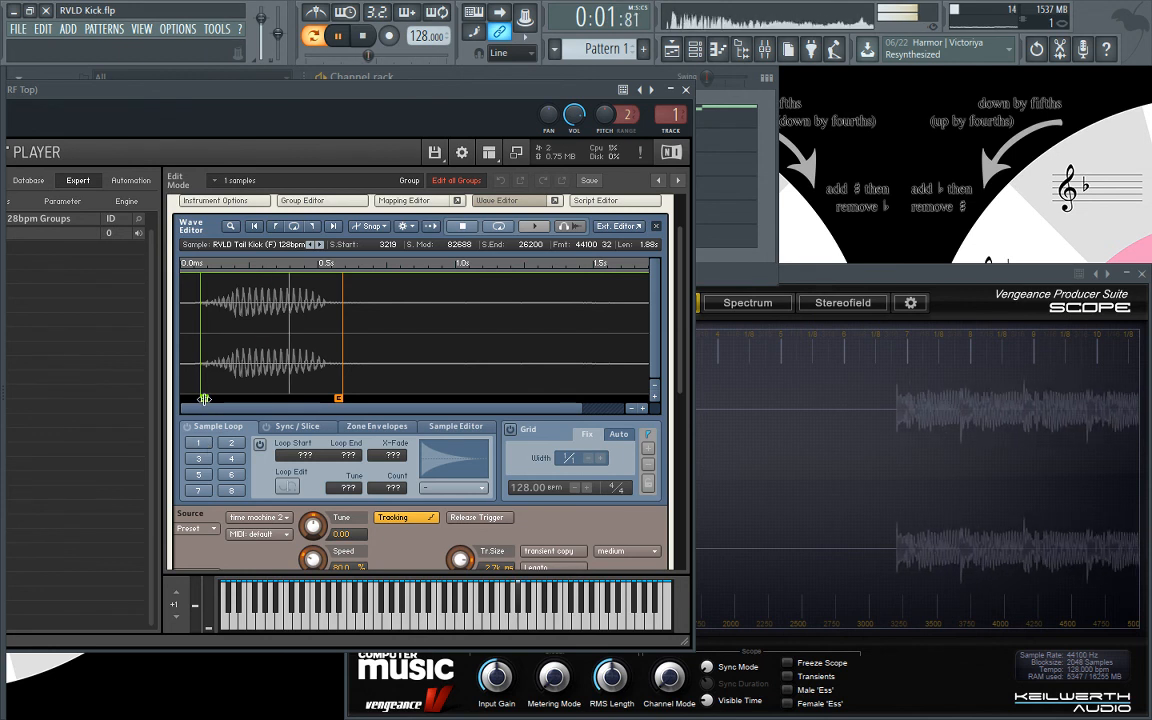
pyautogui.moveTo(204, 398); pyautogui.dragTo(210, 398)
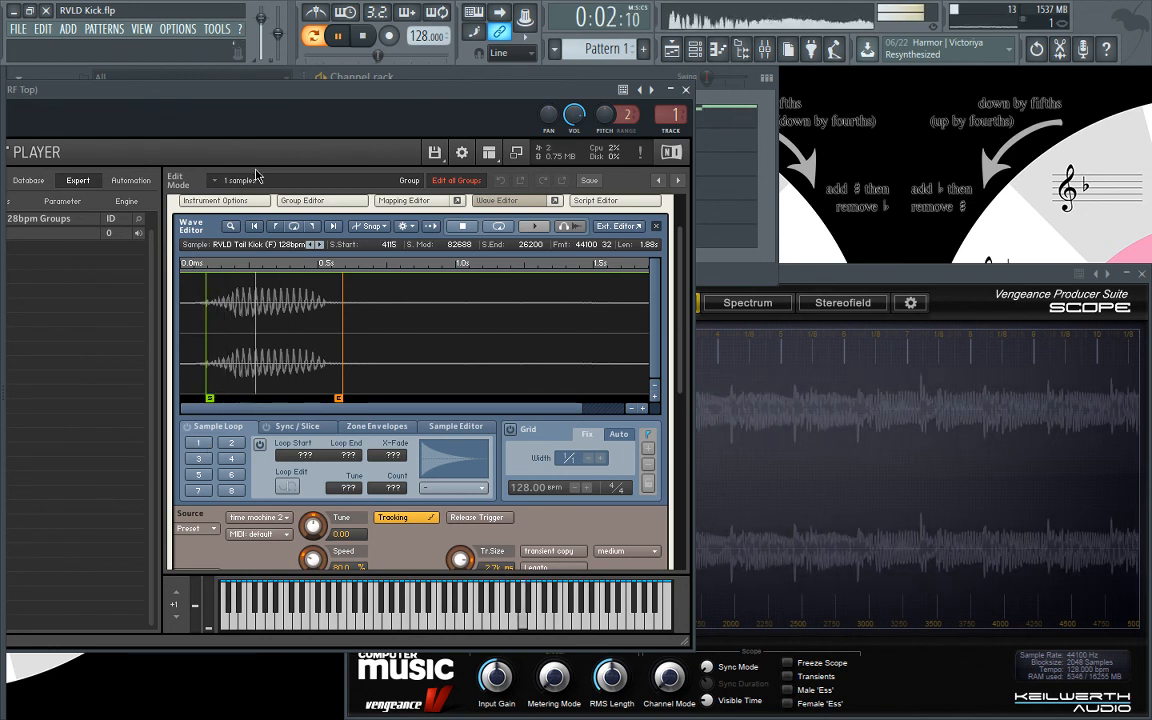
pyautogui.press('space')
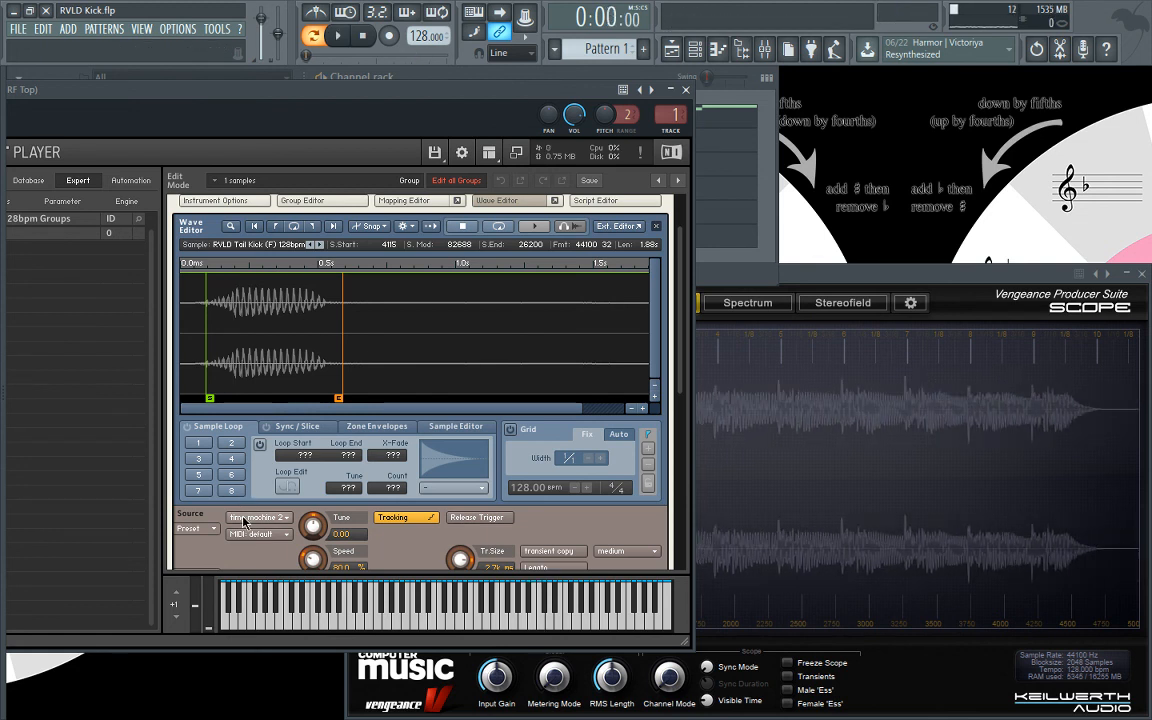
# - Set the tail's source mode to tm pro and listen to the pattern
pyautogui.click(250, 517)
pyautogui.click(252, 590)
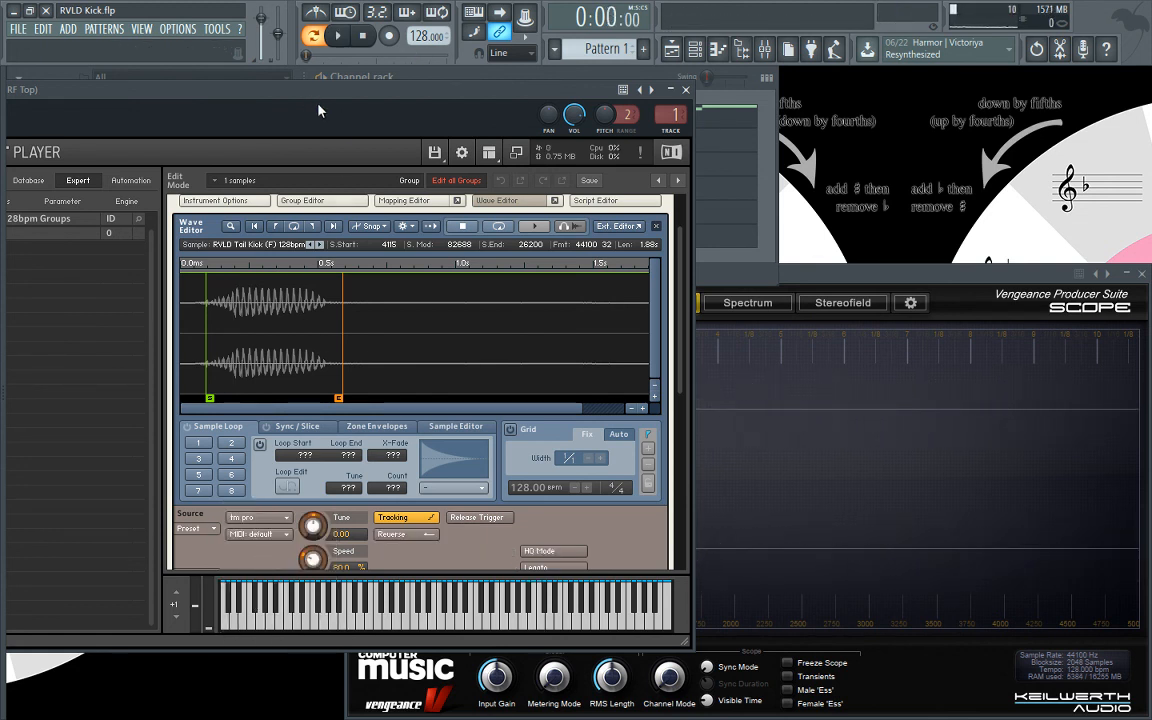
pyautogui.press('space')
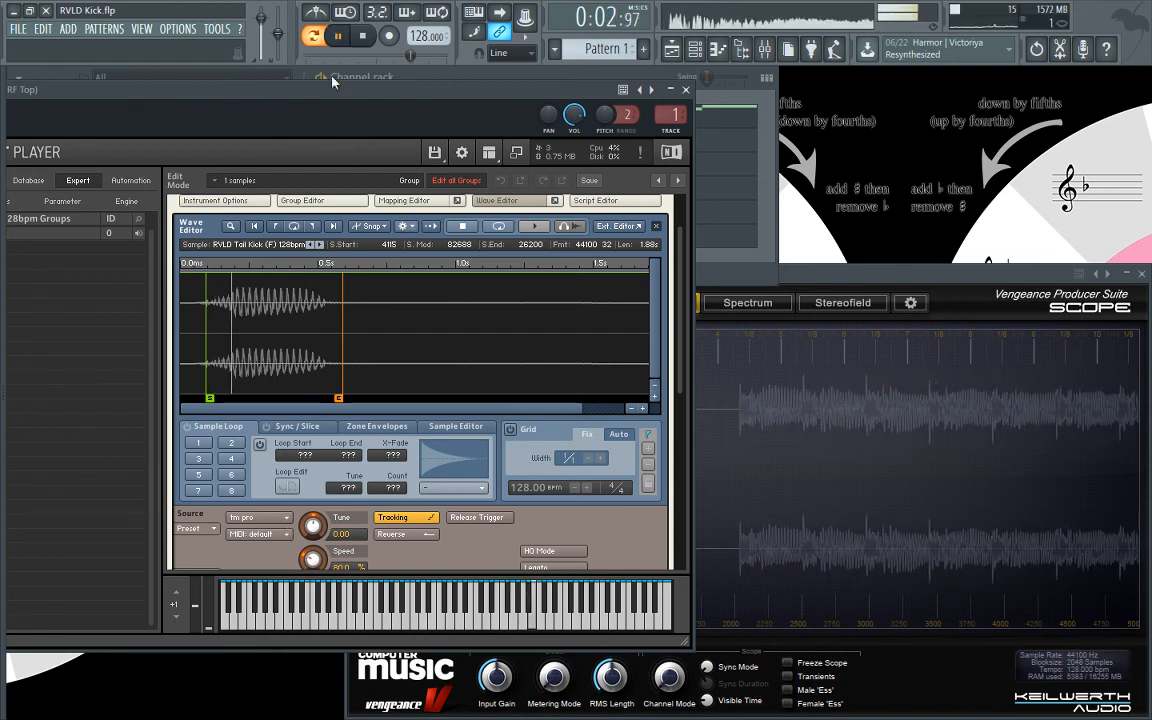
pyautogui.press('space')
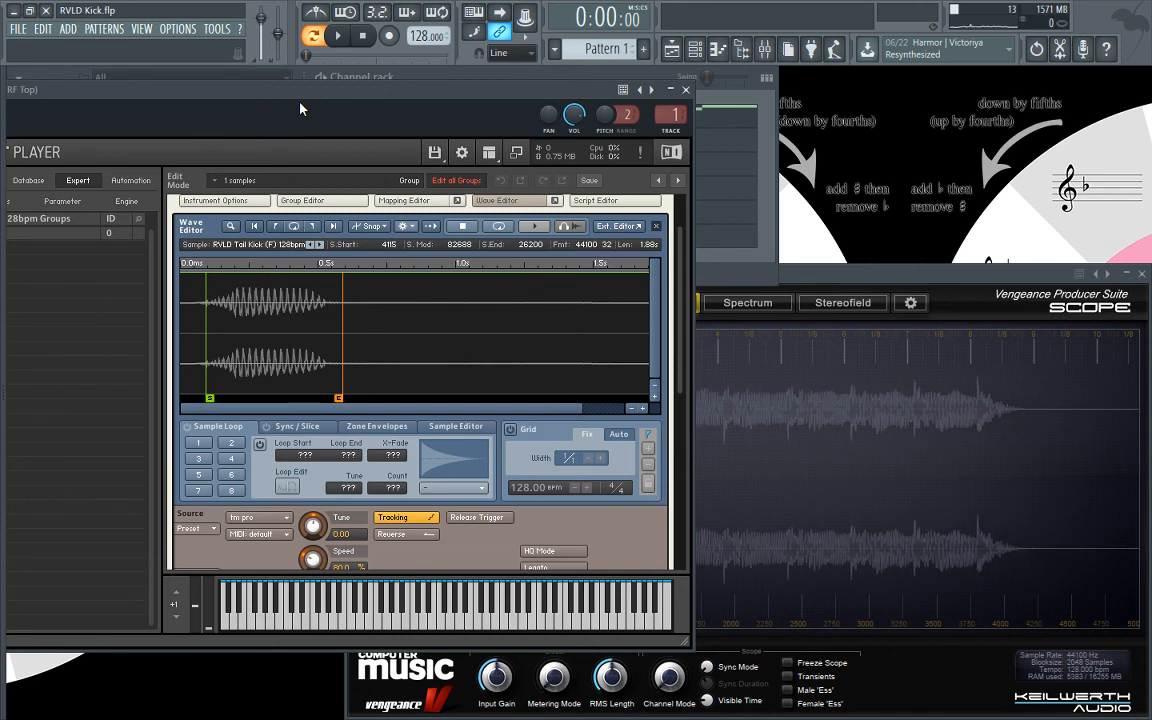